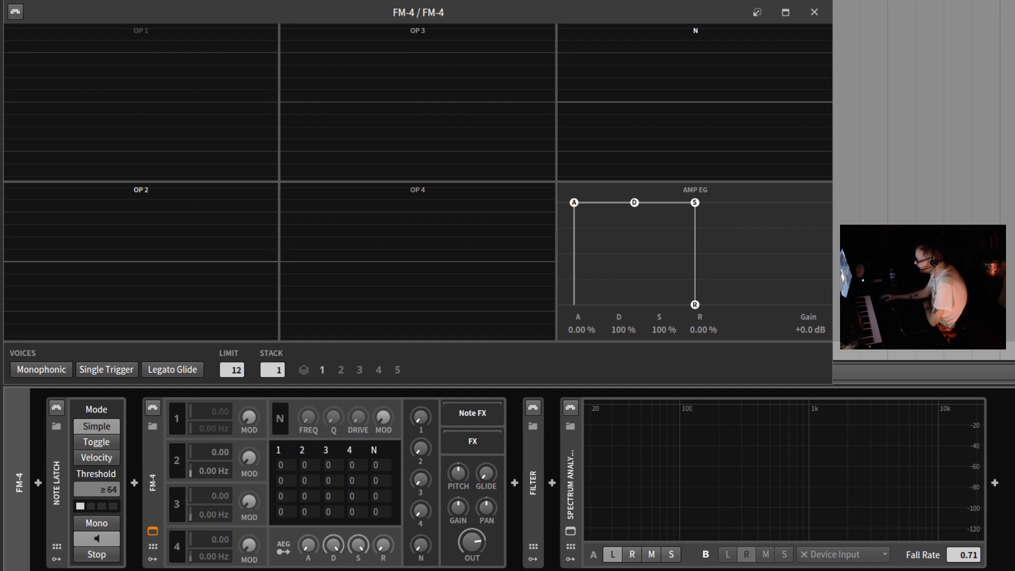
# - Show the live train crossing stream in the browser and move its window out of view again
pyautogui.moveTo(1014, 0); pyautogui.dragTo(555, 1)
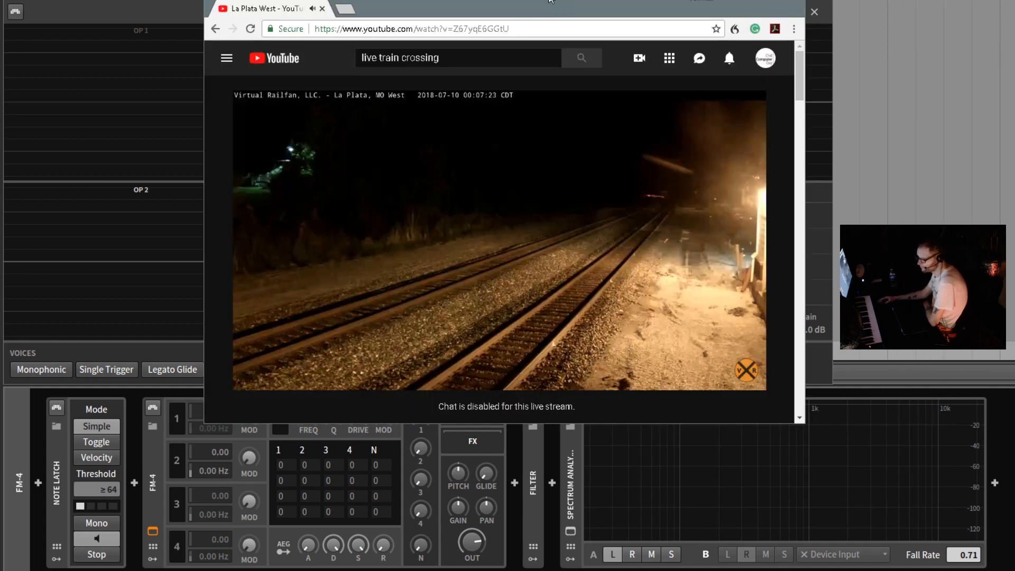
pyautogui.moveTo(478, 289)
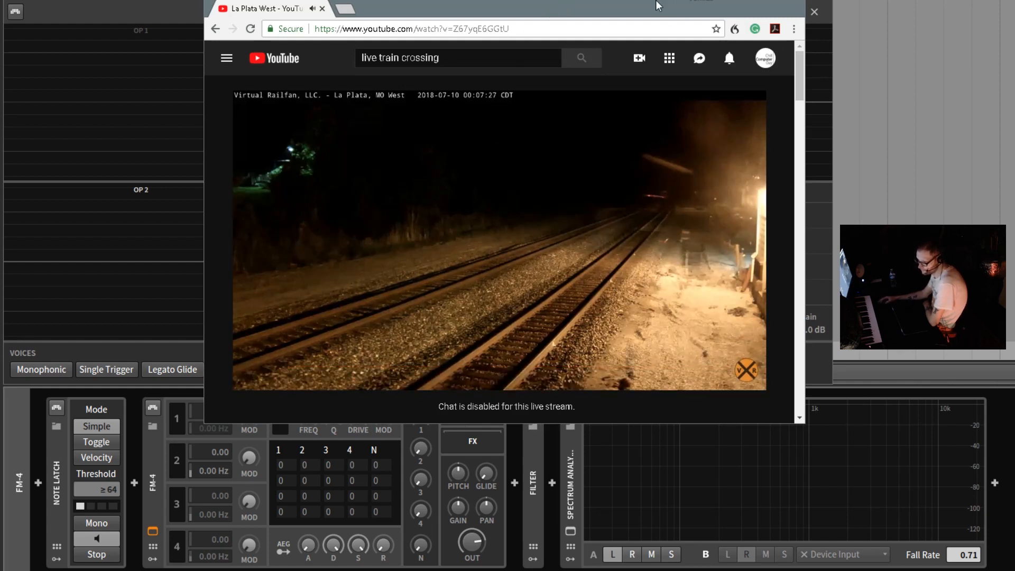
pyautogui.moveTo(658, 5); pyautogui.dragTo(1014, 134)
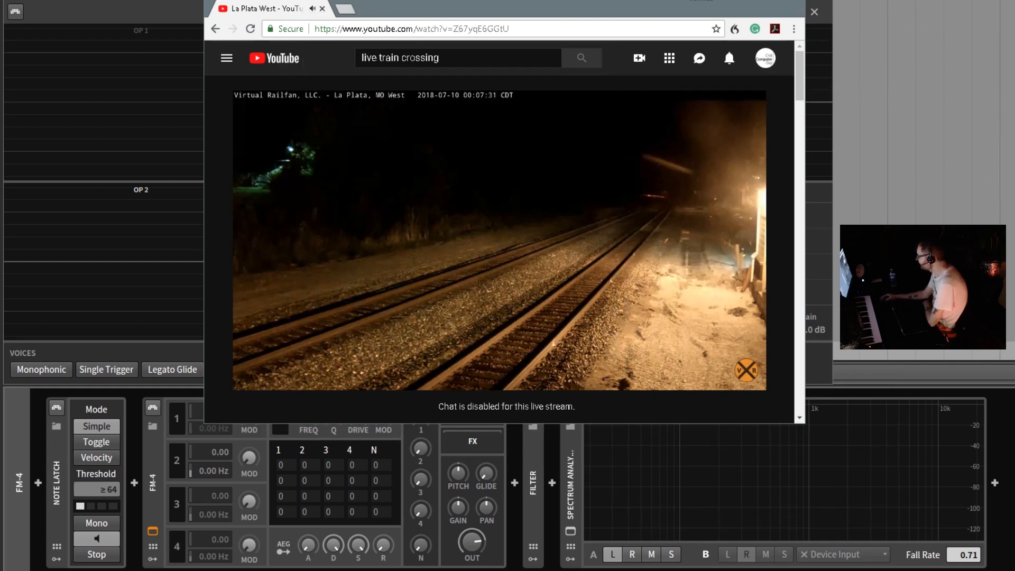
pyautogui.moveTo(1014, 134); pyautogui.dragTo(1014, 134)
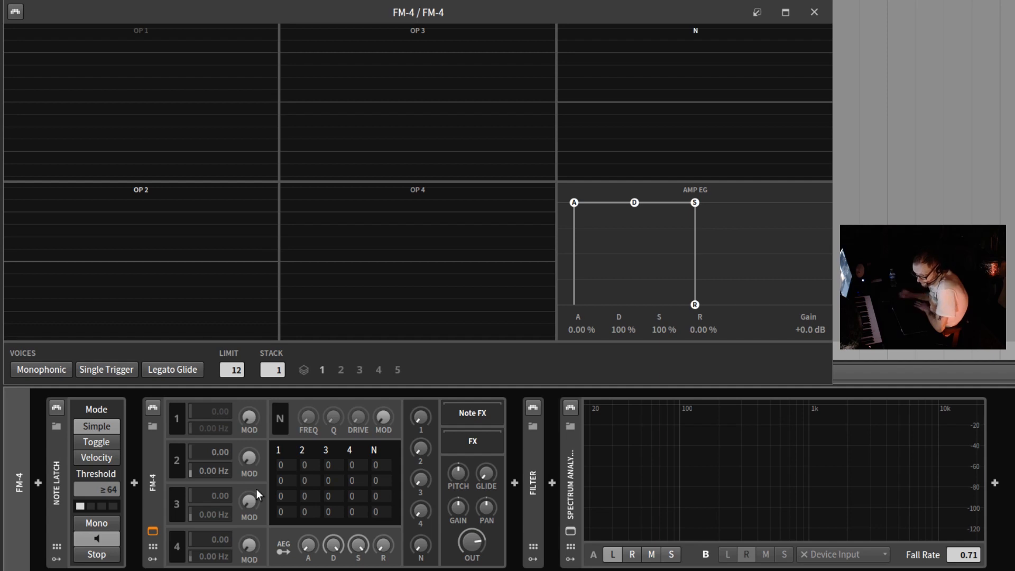
# - Activate the FM-4 device, enable its noise generator and raise the noise mix to maximum
pyautogui.click(280, 418)
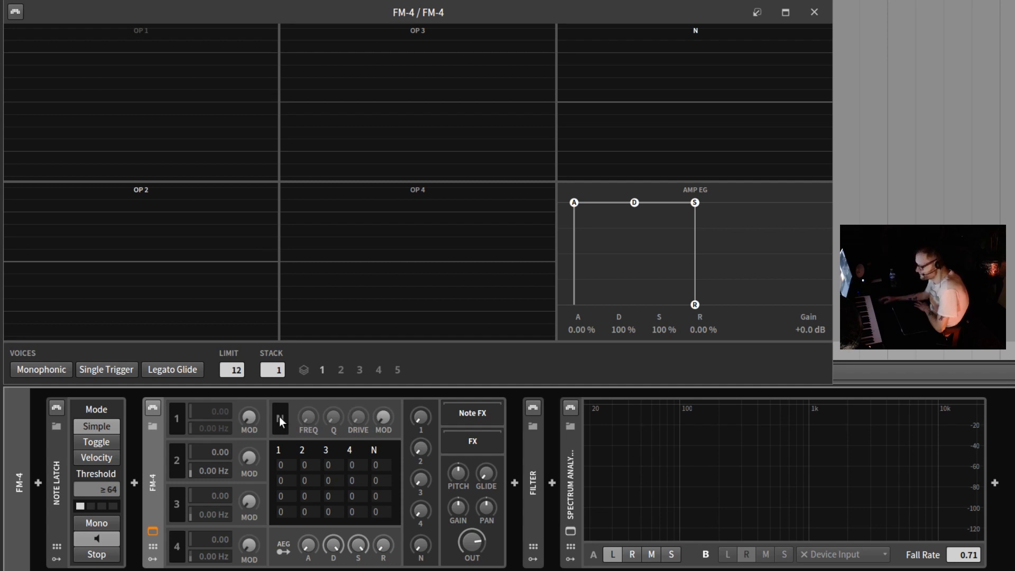
pyautogui.click(153, 407)
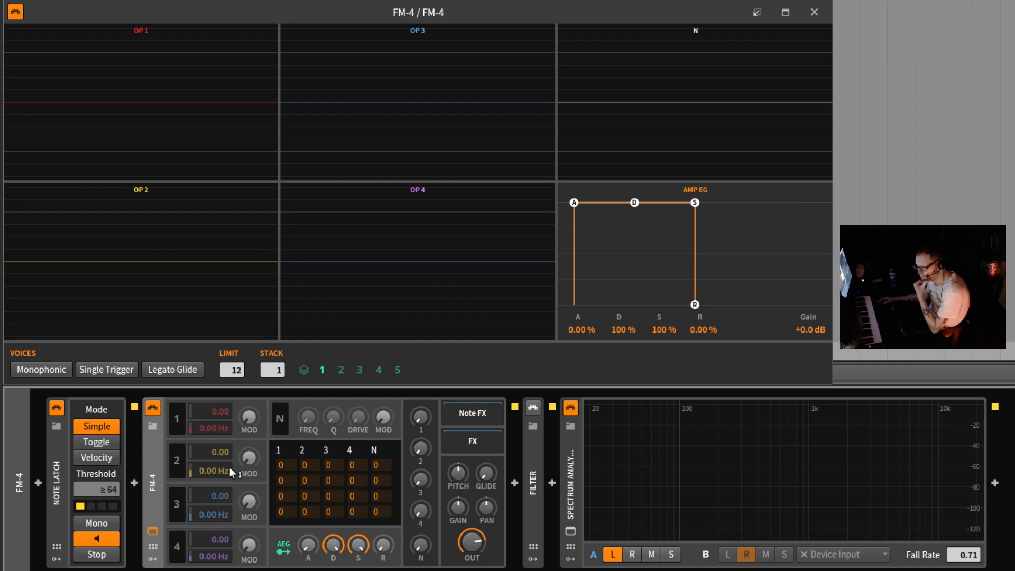
pyautogui.click(282, 417)
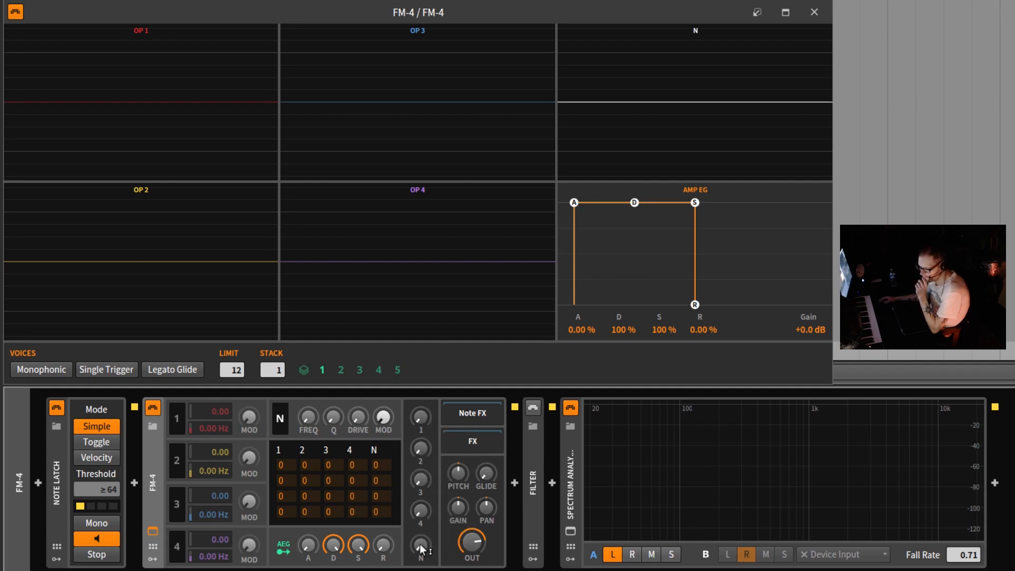
pyautogui.moveTo(423, 552); pyautogui.dragTo(423, 508)
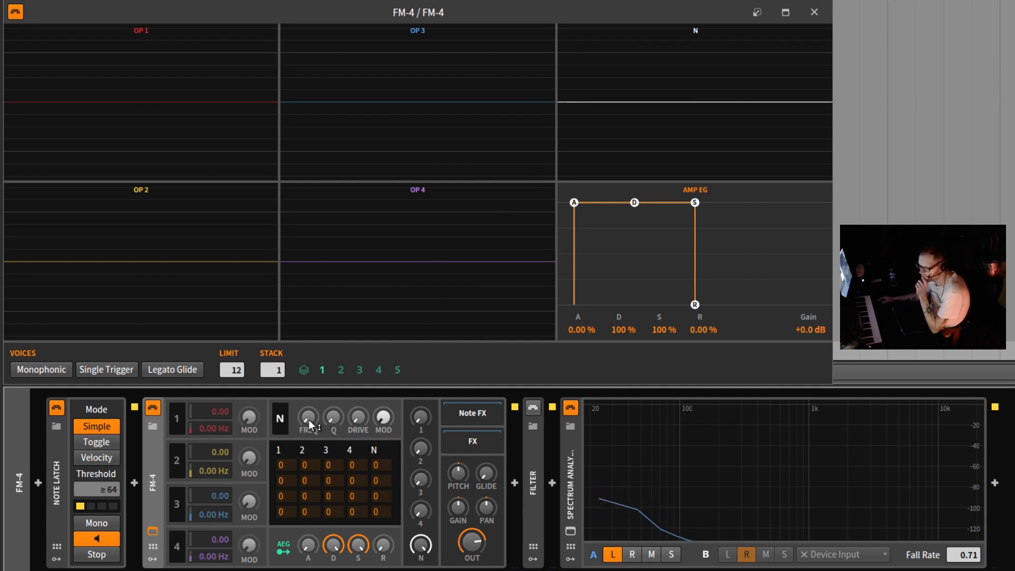
# - Audition the noise generator by sweeping its cutoff and drive, and bring the cutoff back down
pyautogui.moveTo(309, 421)
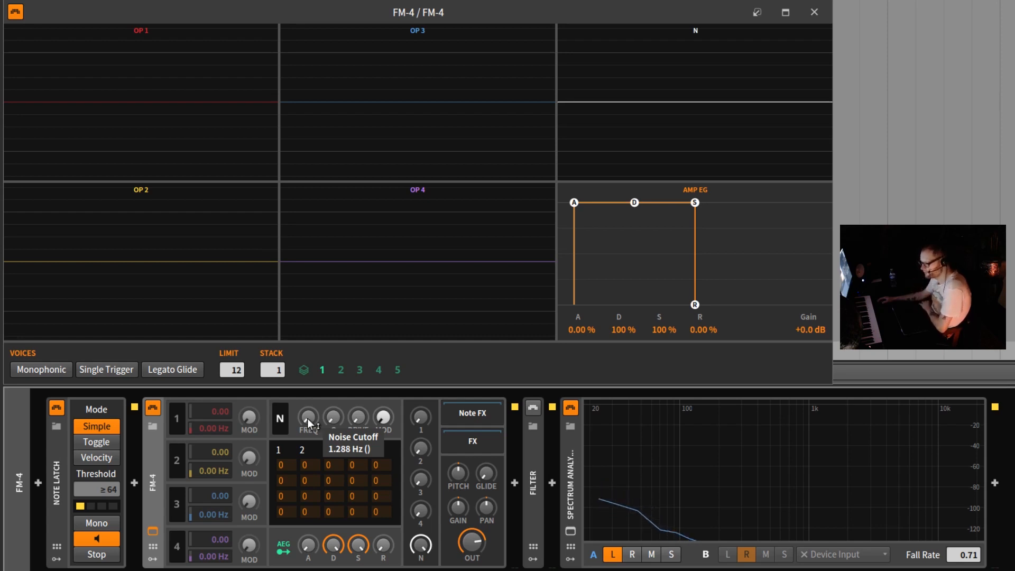
pyautogui.moveTo(307, 418); pyautogui.dragTo(307, 351)
pyautogui.moveTo(311, 427)
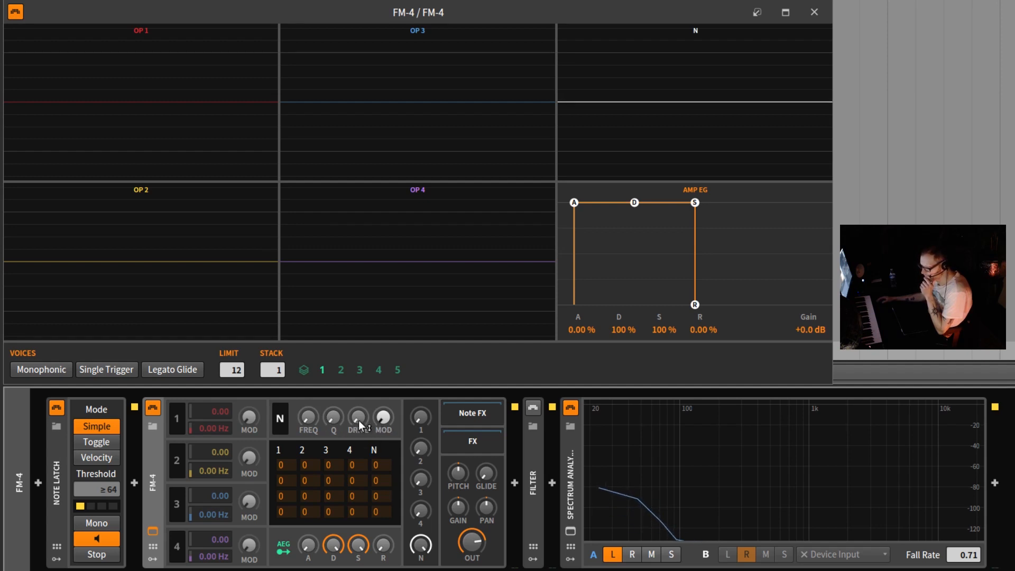
pyautogui.moveTo(359, 421)
pyautogui.mouseDown()
pyautogui.moveTo(359, 390)
pyautogui.moveTo(360, 417)
pyautogui.mouseUp()
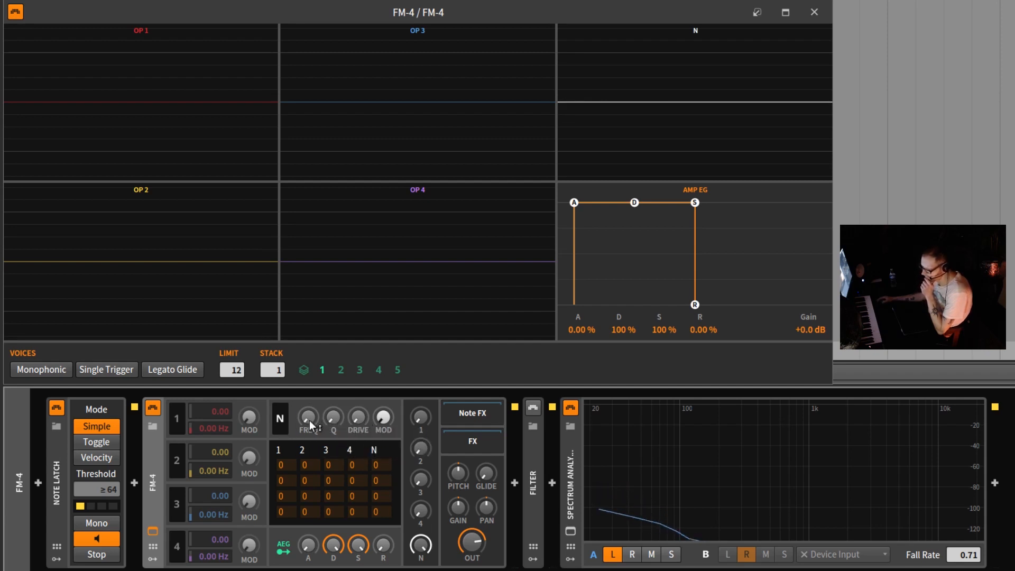
pyautogui.moveTo(309, 420)
pyautogui.mouseDown()
pyautogui.moveTo(309, 394)
pyautogui.moveTo(324, 428)
pyautogui.moveTo(358, 415)
pyautogui.moveTo(357, 373)
pyautogui.moveTo(326, 449)
pyautogui.moveTo(330, 378)
pyautogui.moveTo(330, 418)
pyautogui.moveTo(360, 425)
pyautogui.moveTo(361, 437)
pyautogui.moveTo(313, 431)
pyautogui.moveTo(313, 416)
pyautogui.moveTo(313, 433)
pyautogui.moveTo(312, 418)
pyautogui.moveTo(334, 417)
pyautogui.moveTo(313, 407)
pyautogui.moveTo(359, 407)
pyautogui.moveTo(312, 404)
pyautogui.moveTo(312, 436)
pyautogui.moveTo(358, 413)
pyautogui.moveTo(305, 421)
pyautogui.mouseUp()
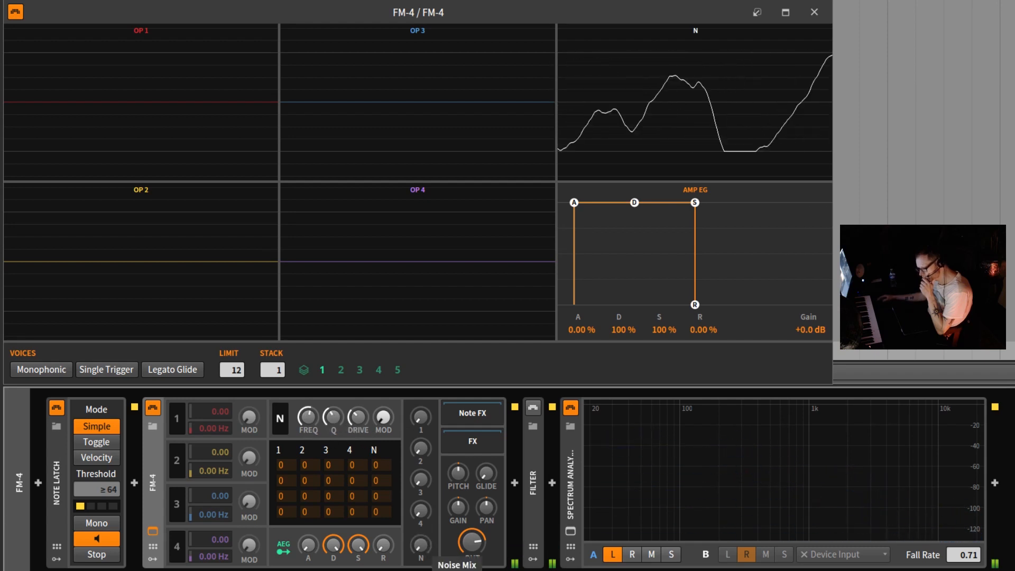
pyautogui.moveTo(308, 416); pyautogui.dragTo(309, 454)
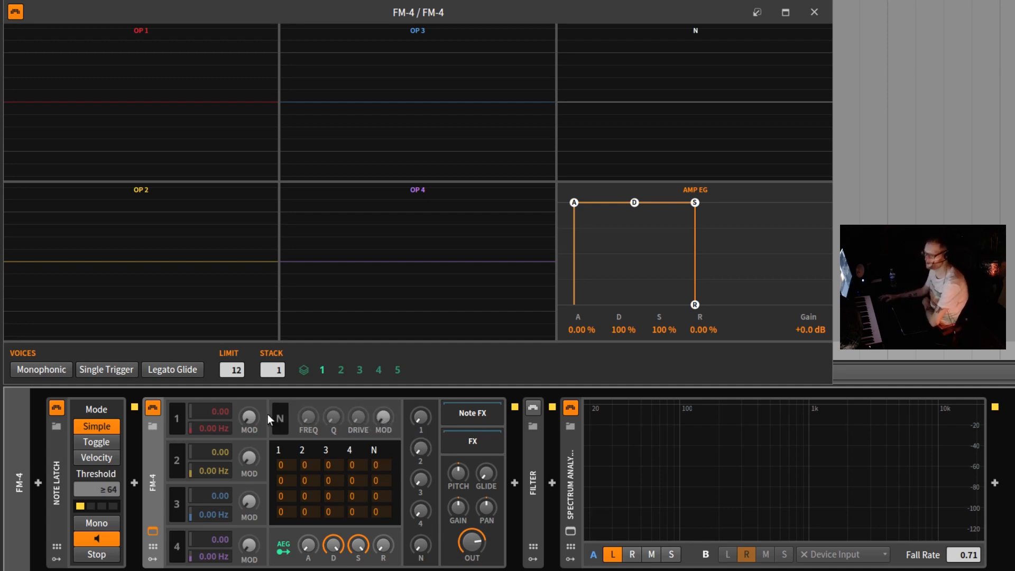
pyautogui.moveTo(383, 418)
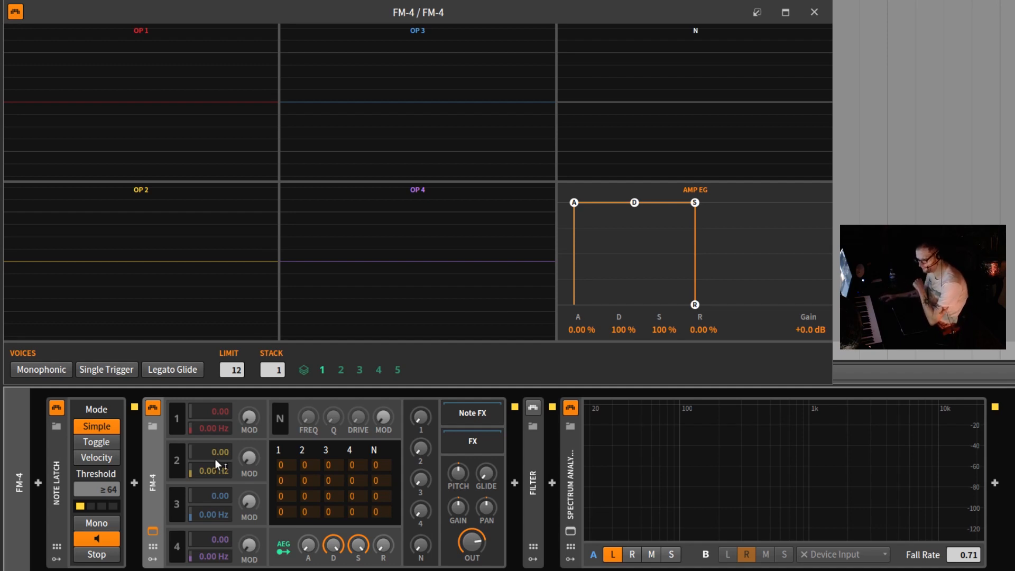
# - Enable operator 1, try its modulation amount at maximum and reset it to 0%
pyautogui.click(176, 417)
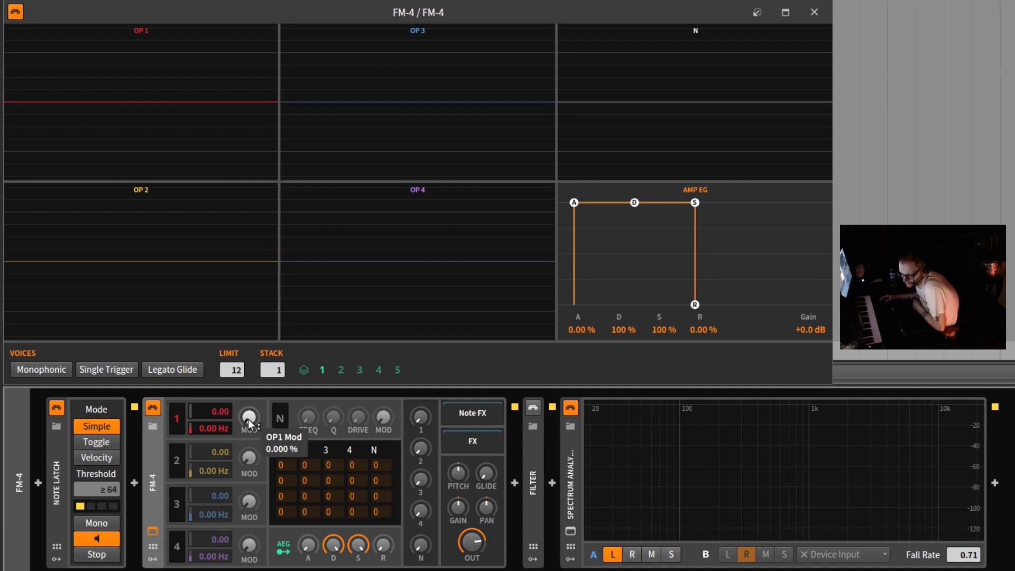
pyautogui.moveTo(248, 418)
pyautogui.mouseDown()
pyautogui.moveTo(249, 338)
pyautogui.moveTo(248, 418)
pyautogui.mouseUp()
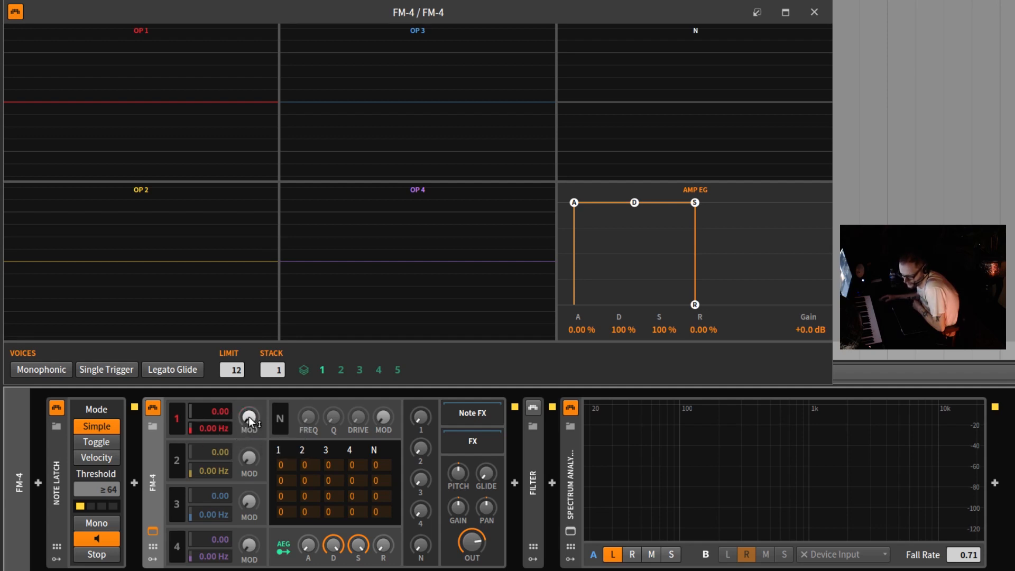
pyautogui.moveTo(250, 421)
pyautogui.mouseDown()
pyautogui.moveTo(251, 339)
pyautogui.moveTo(250, 421)
pyautogui.mouseUp()
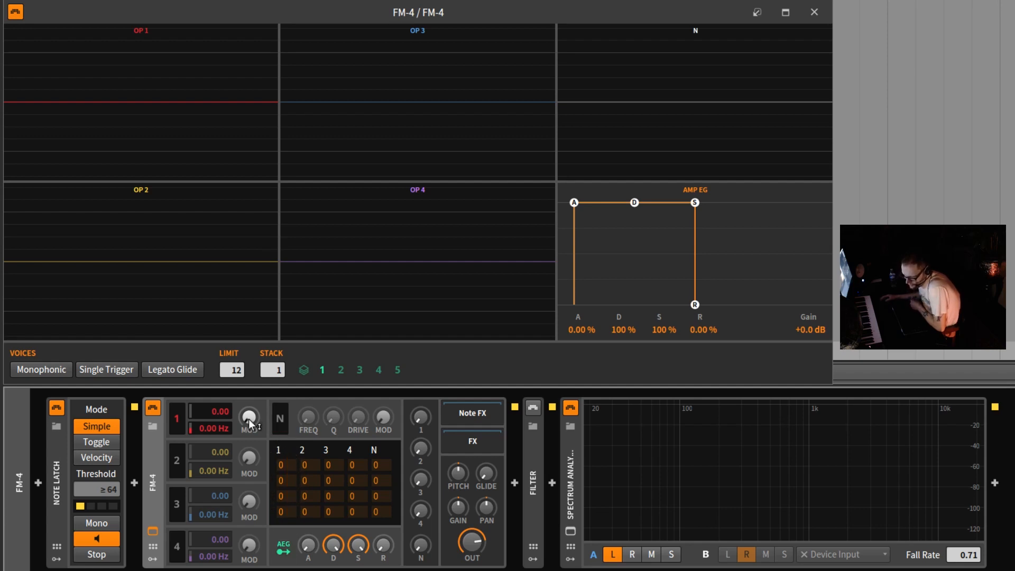
pyautogui.moveTo(249, 419); pyautogui.dragTo(248, 313)
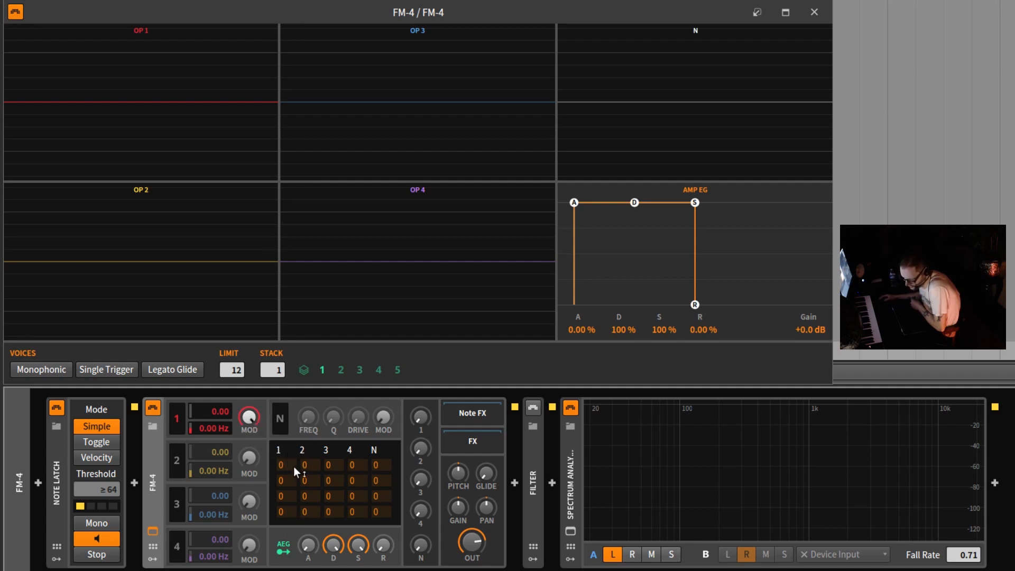
pyautogui.doubleClick(249, 419)
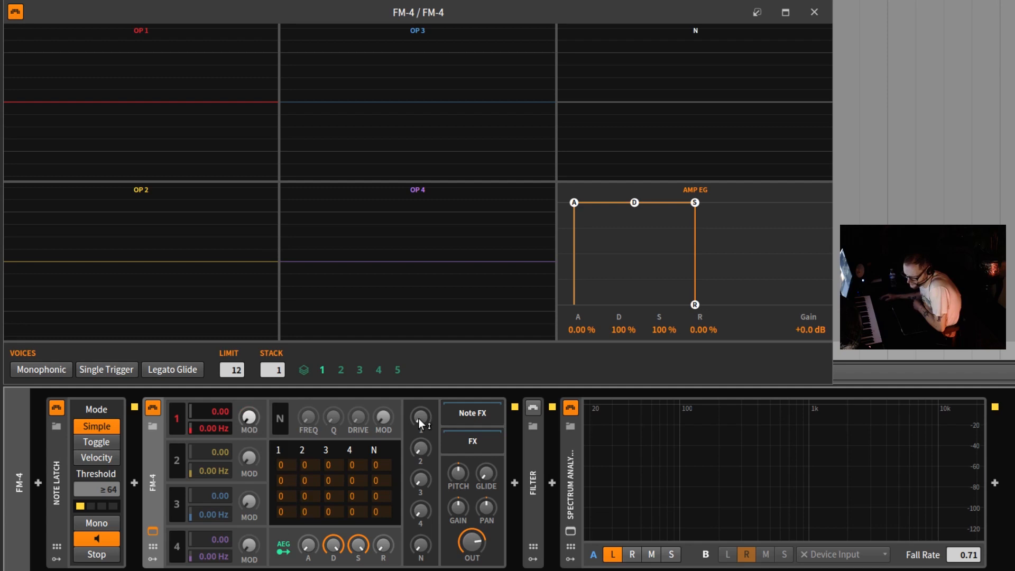
# - Raise operator 1's mix to full level and try frequency offsets of 50 Hz and 200 Hz
pyautogui.moveTo(420, 420)
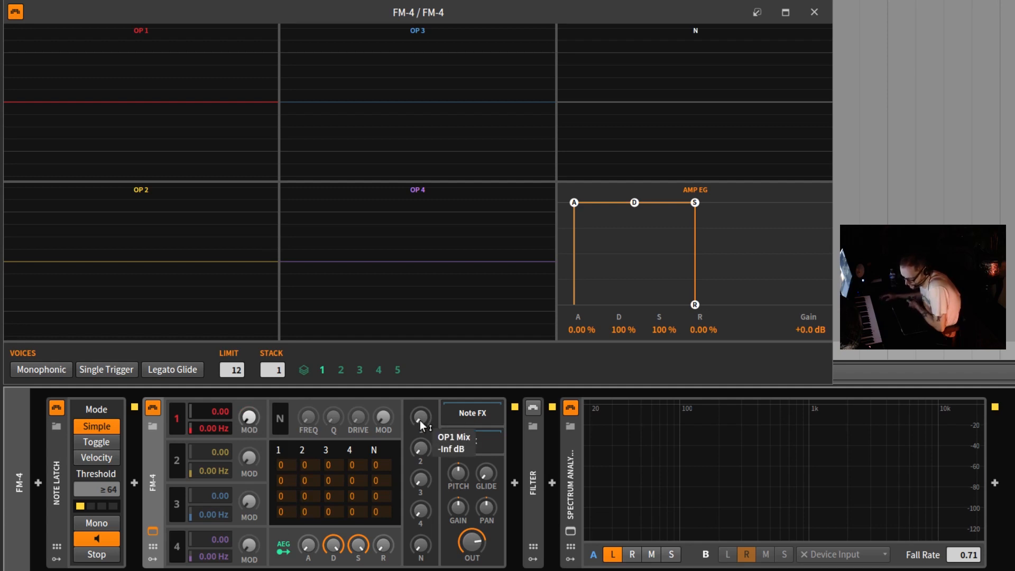
pyautogui.moveTo(419, 420); pyautogui.dragTo(420, 407)
pyautogui.doubleClick(214, 427)
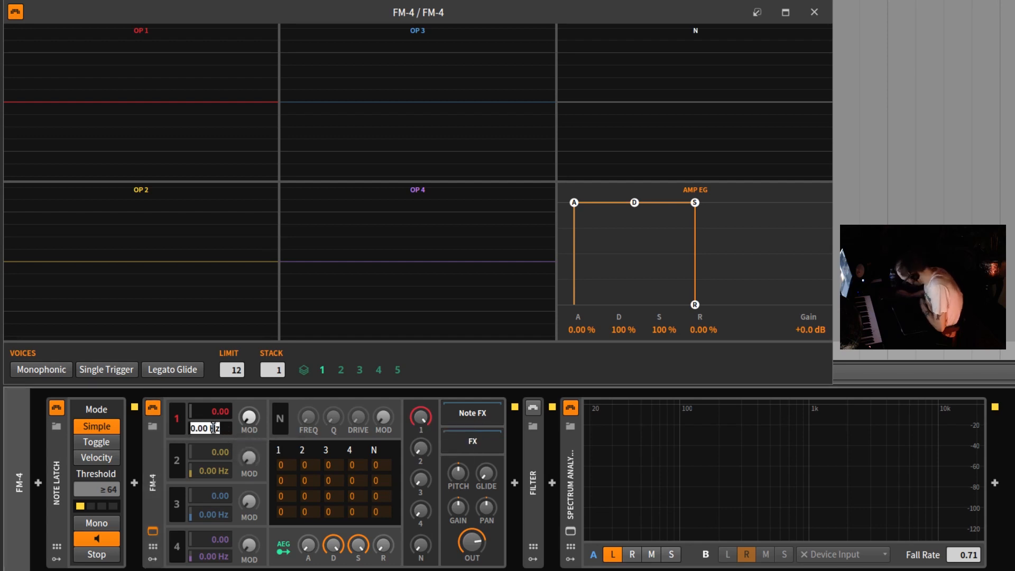
pyautogui.write('50')
pyautogui.press('Return')
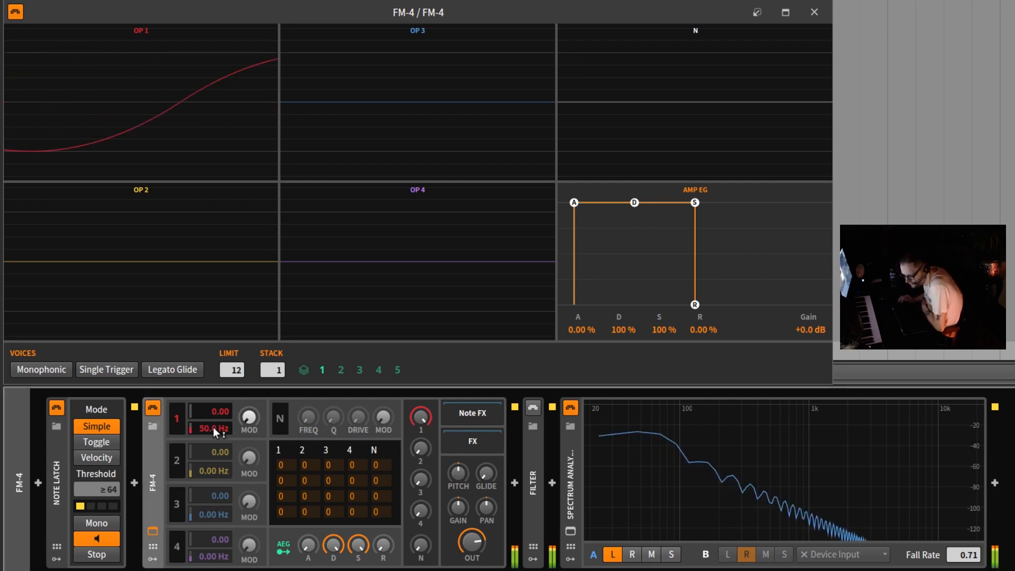
pyautogui.doubleClick(214, 427)
pyautogui.write('200')
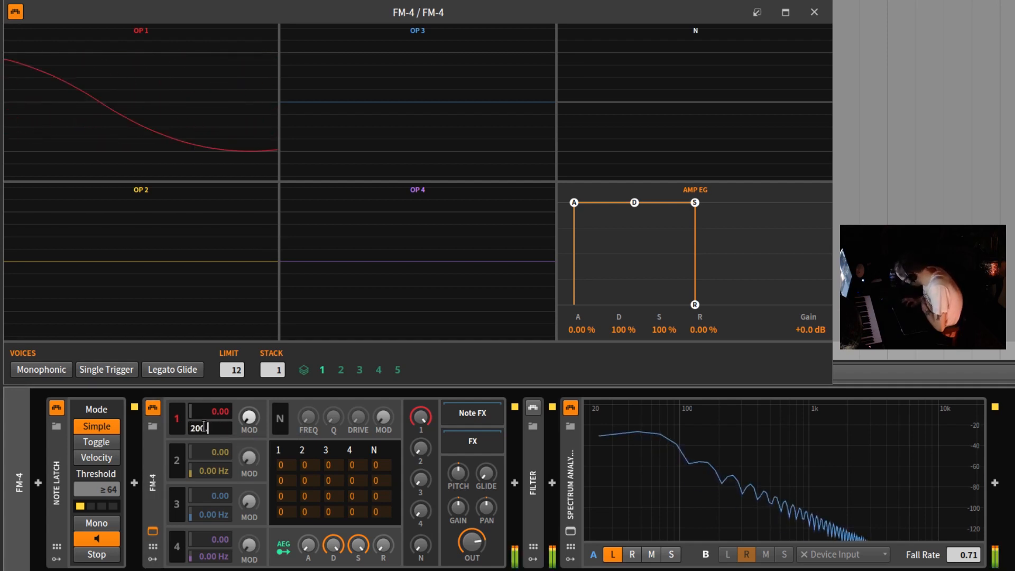
pyautogui.press('Return')
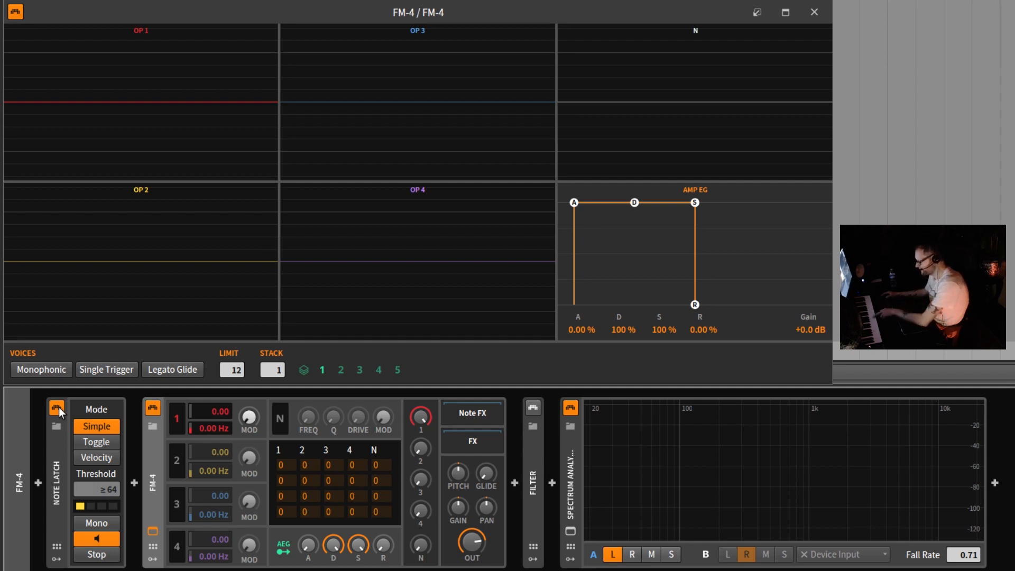
# - Sweep operator 1's frequency offset and mix level, and raise its modulation amount to maximum
pyautogui.moveTo(212, 429); pyautogui.dragTo(214, 355)
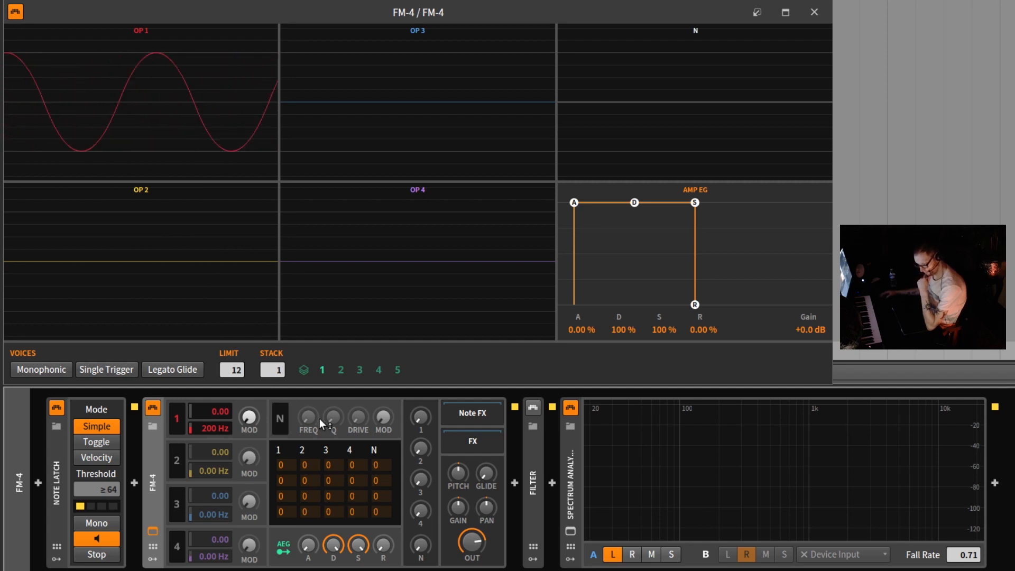
pyautogui.moveTo(420, 422); pyautogui.dragTo(420, 338)
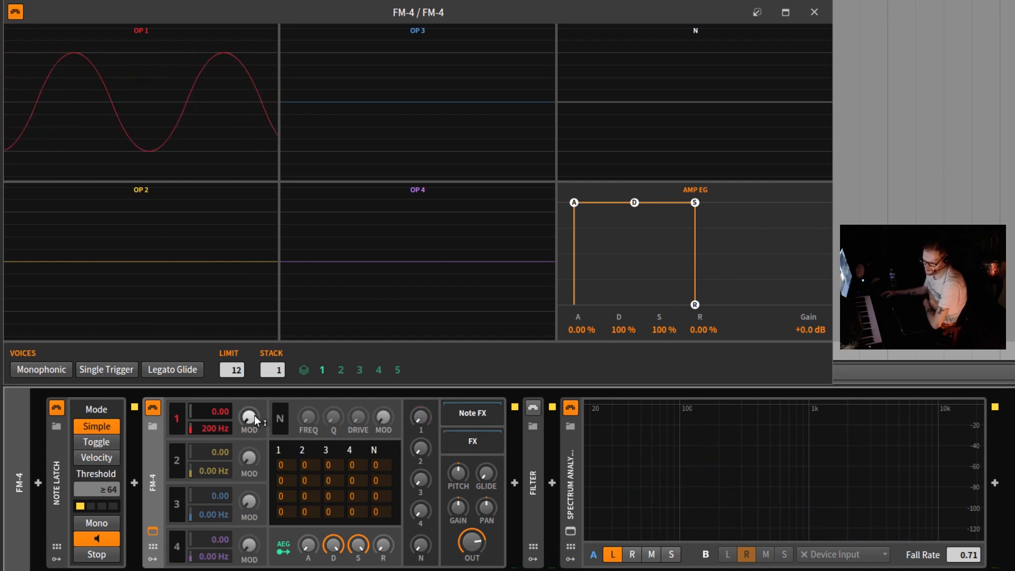
pyautogui.moveTo(254, 416); pyautogui.dragTo(255, 417)
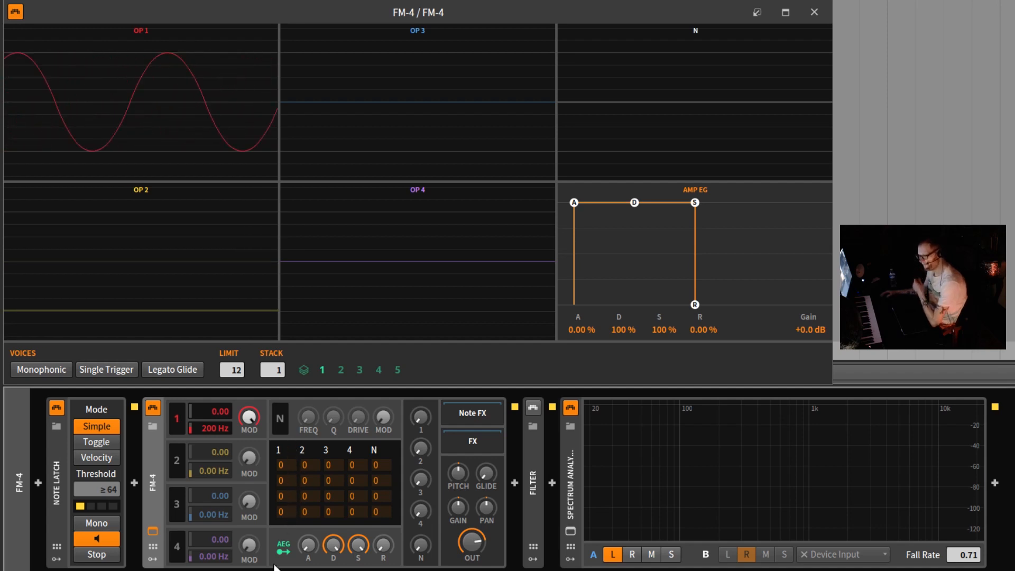
# - Enable operator 2 and set its frequency offset to 200 Hz
pyautogui.click(179, 459)
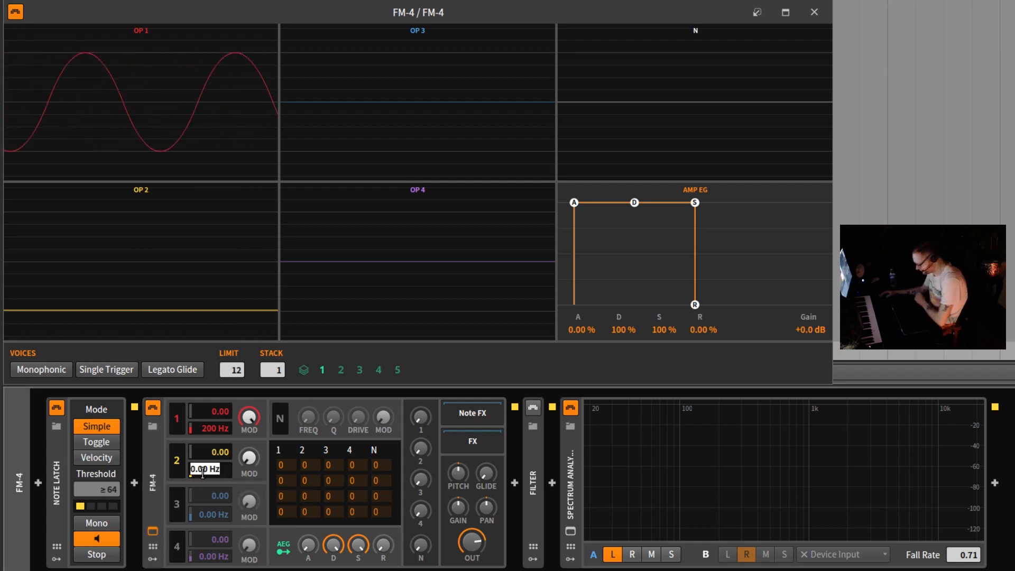
pyautogui.doubleClick(202, 473)
pyautogui.write('200')
pyautogui.press('Return')
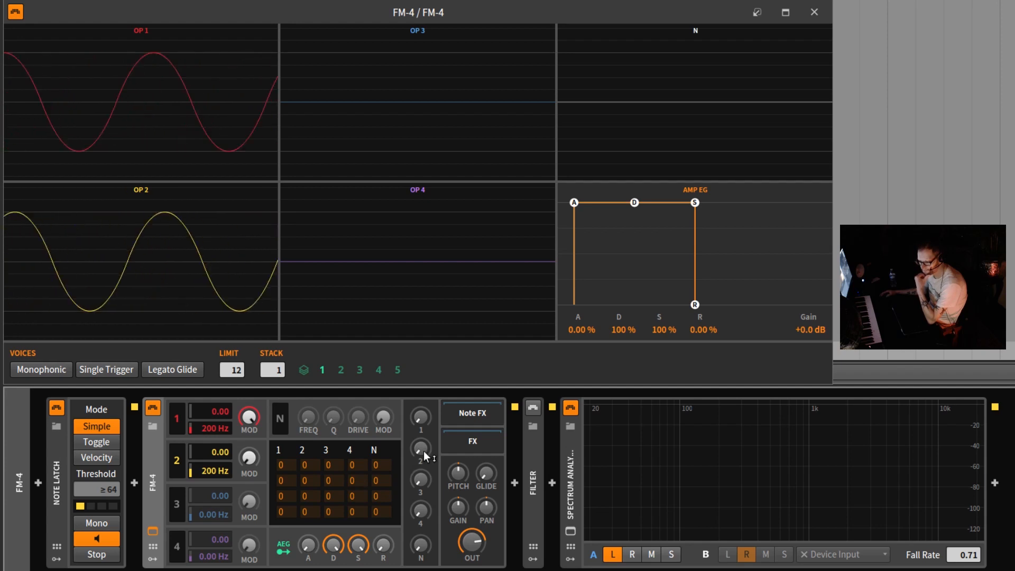
# - Audition operator 2 at a 0 dB mix and try modulating it with operator 1 in the modulation matrix
pyautogui.moveTo(424, 451); pyautogui.dragTo(424, 370)
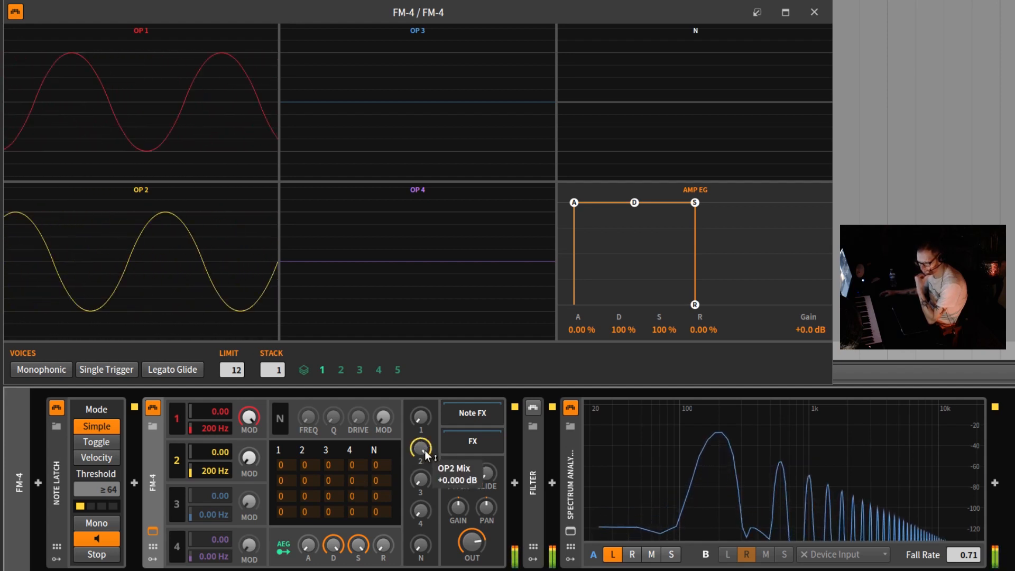
pyautogui.moveTo(425, 450); pyautogui.dragTo(424, 530)
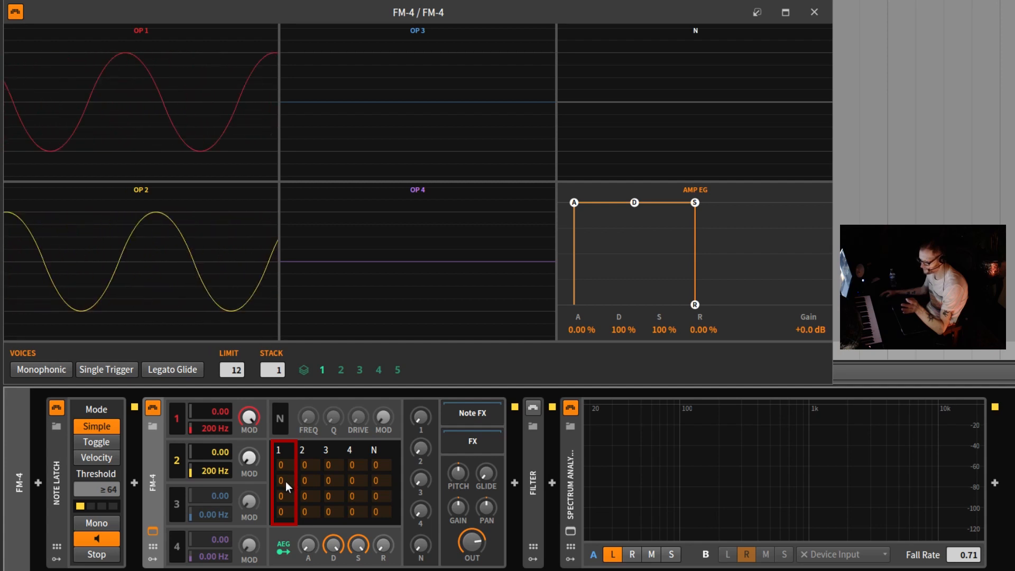
pyautogui.moveTo(285, 481)
pyautogui.mouseDown()
pyautogui.moveTo(287, 452)
pyautogui.moveTo(287, 490)
pyautogui.mouseUp()
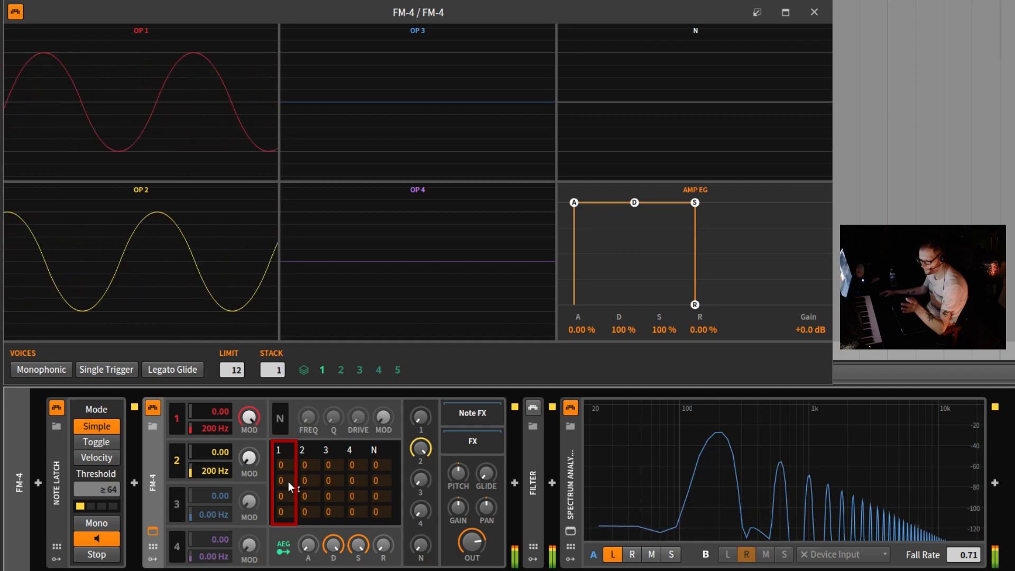
pyautogui.moveTo(287, 480); pyautogui.dragTo(398, 492)
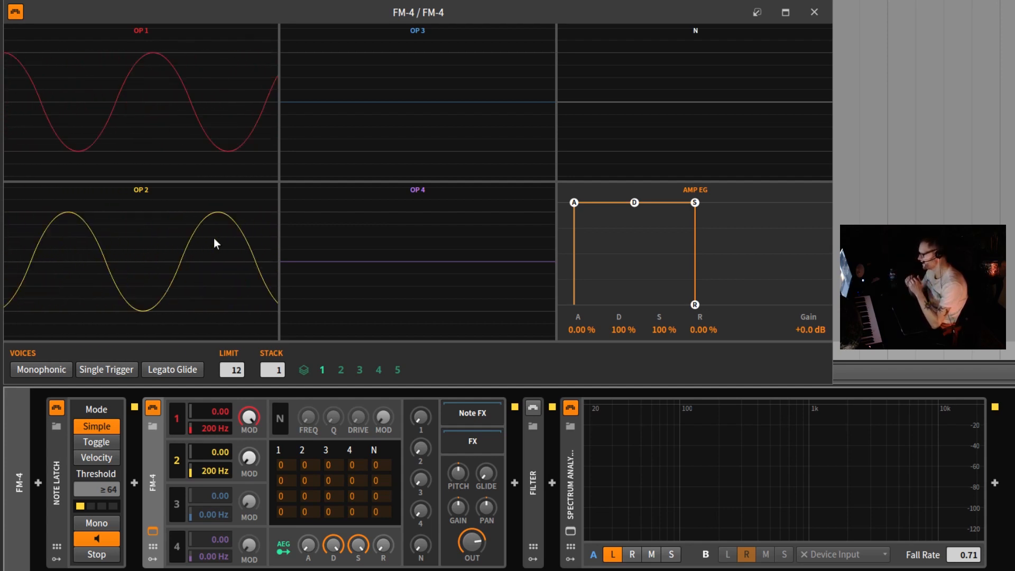
# - Deactivate the Note Latch device
pyautogui.moveTo(255, 428)
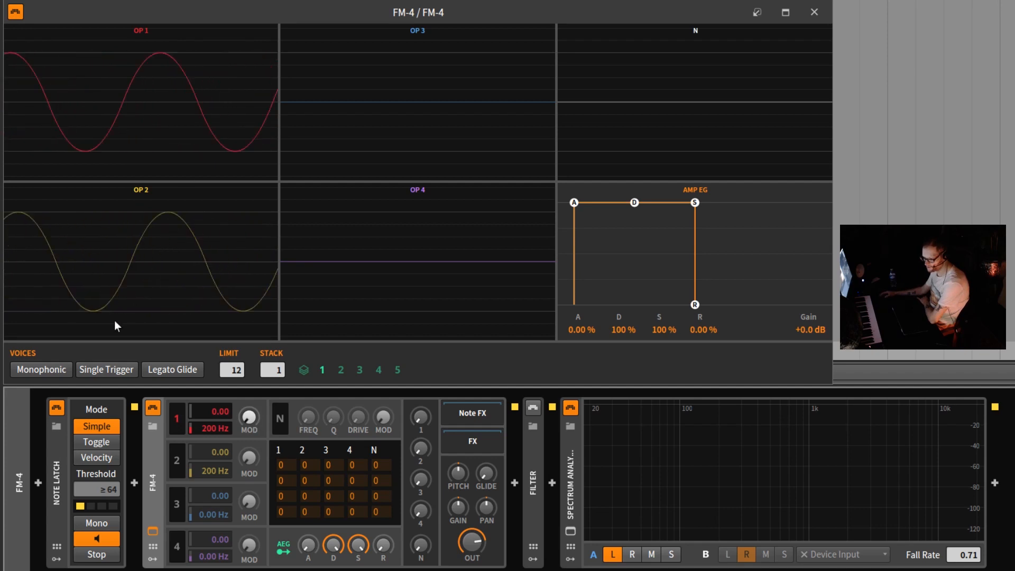
pyautogui.click(57, 406)
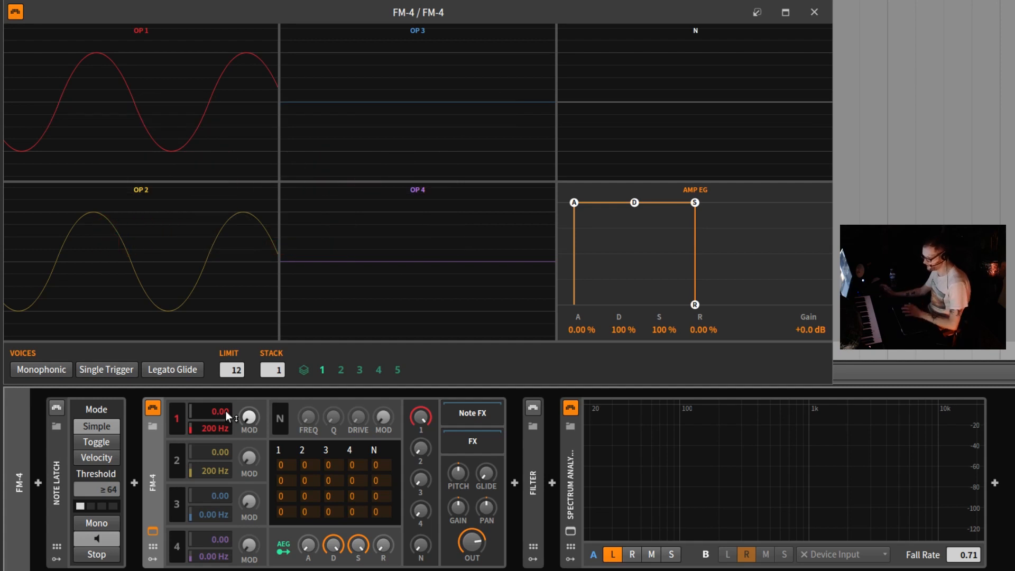
# - Try a small change to operator 1's frequency ratio and reset the ratio to 0
pyautogui.moveTo(228, 416)
pyautogui.mouseDown()
pyautogui.moveTo(228, 407)
pyautogui.moveTo(227, 416)
pyautogui.mouseUp()
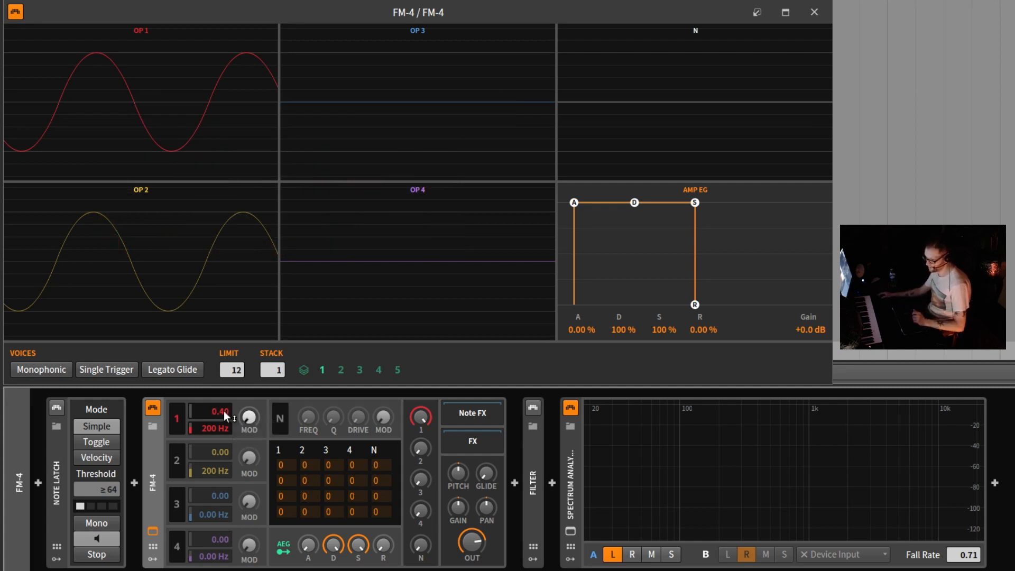
pyautogui.doubleClick(225, 412)
pyautogui.write('0')
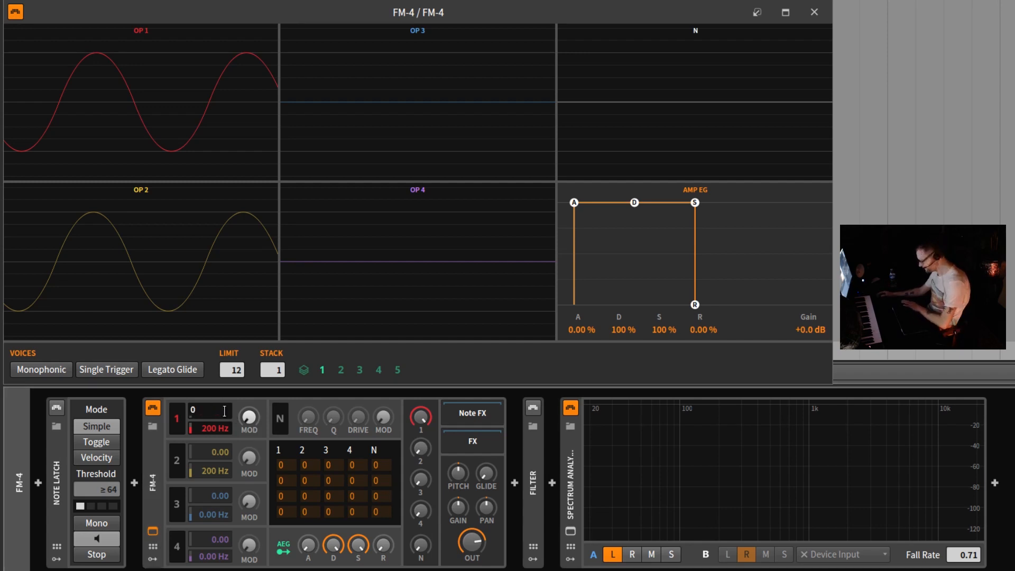
pyautogui.press('Return')
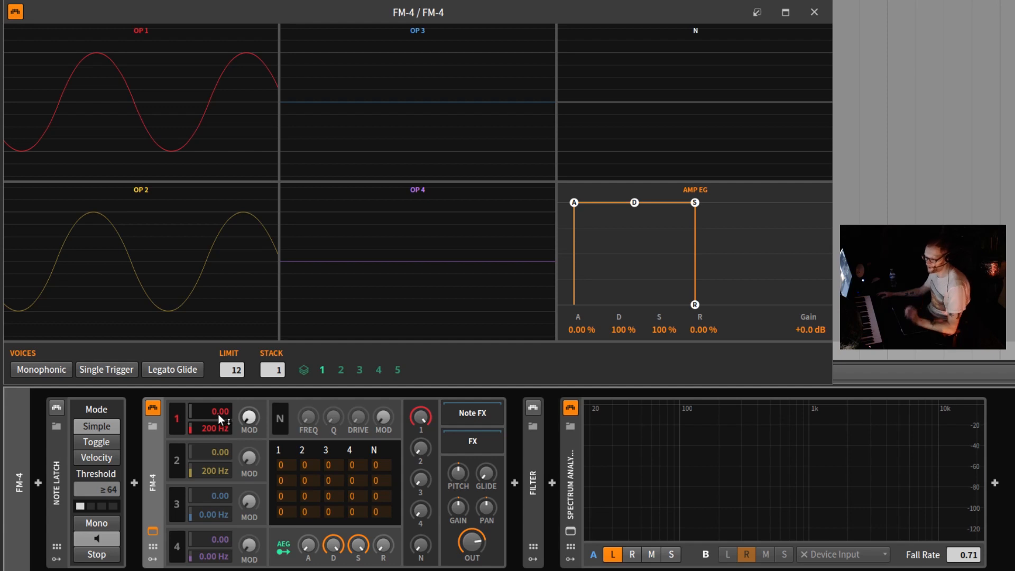
# - Set operator 1's frequency ratio to 1.00 and reset its frequency offset to 0 Hz
pyautogui.doubleClick(219, 415)
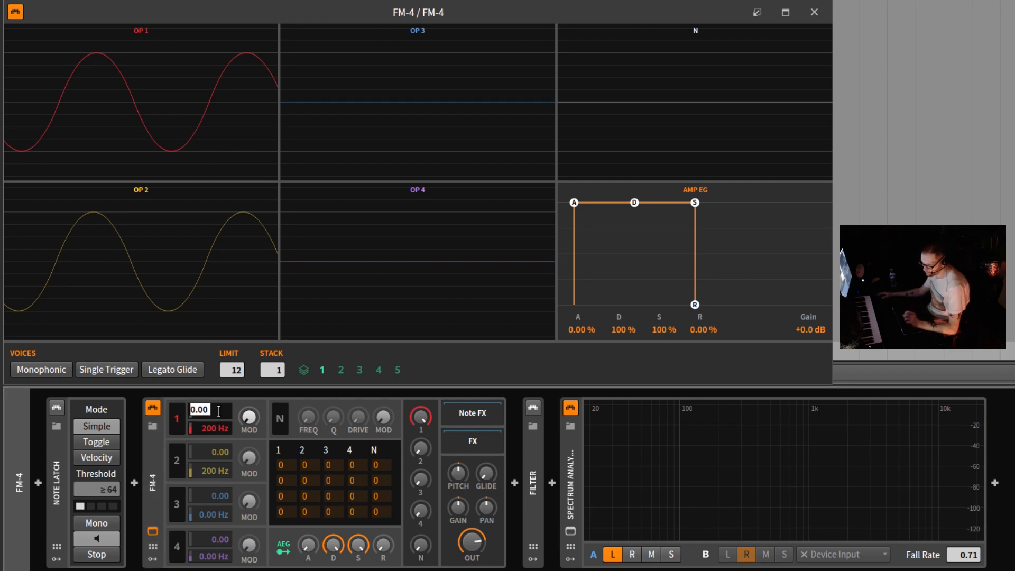
pyautogui.write('1')
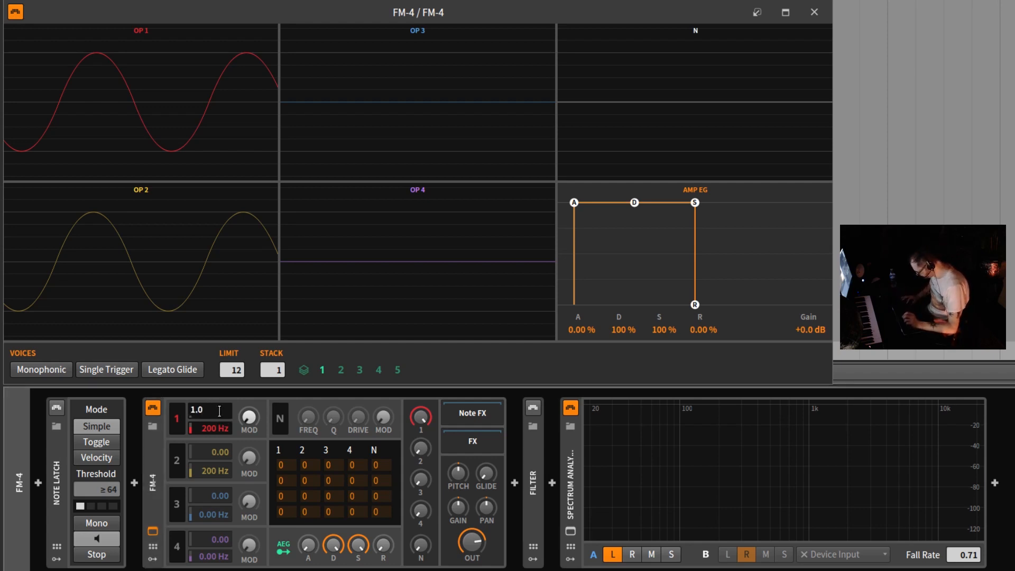
pyautogui.press('Return')
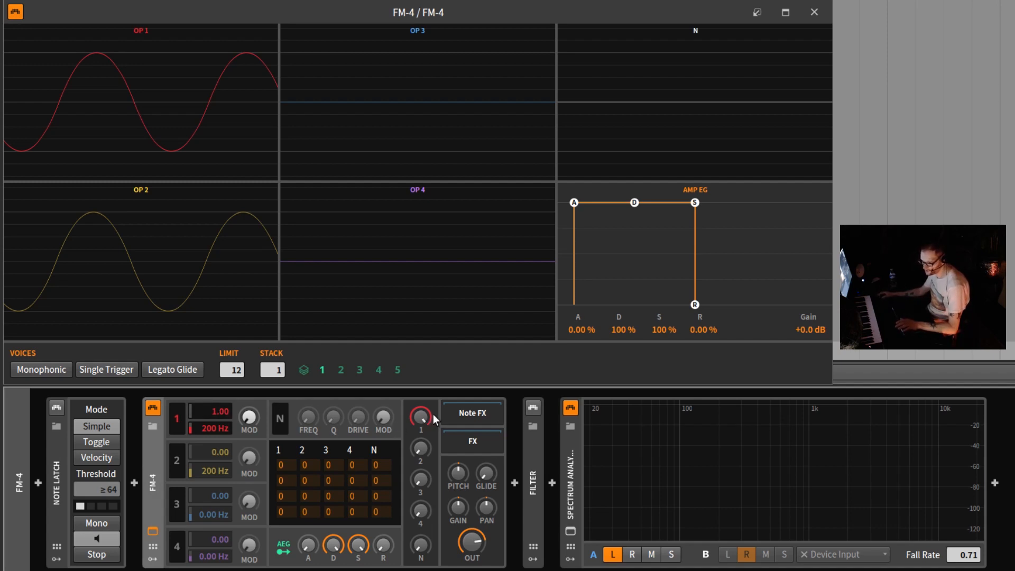
pyautogui.doubleClick(210, 428)
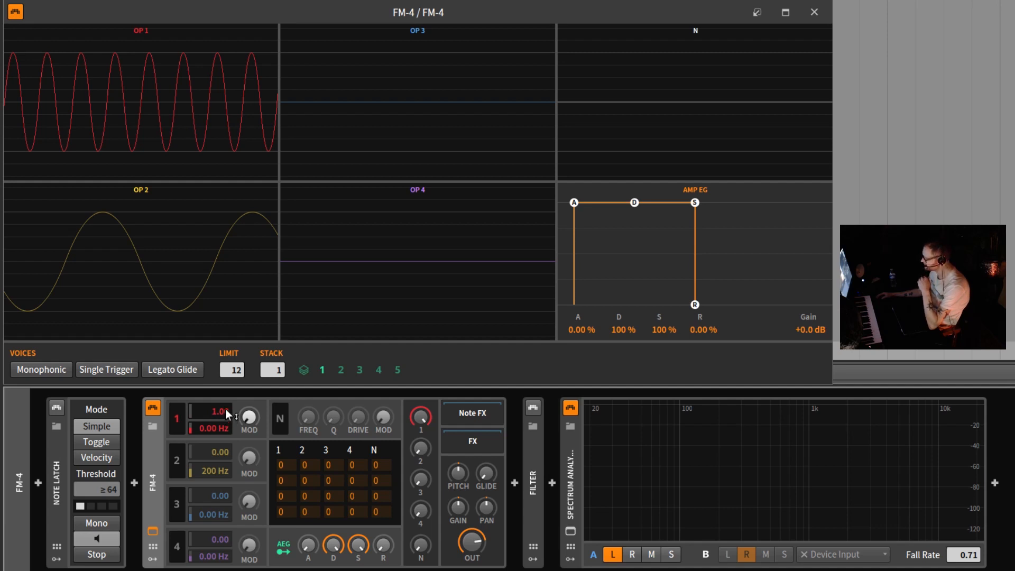
# - Sweep operator 1's frequency ratio, trying 2.00, and return it to 1.00
pyautogui.moveTo(225, 410); pyautogui.dragTo(224, 412)
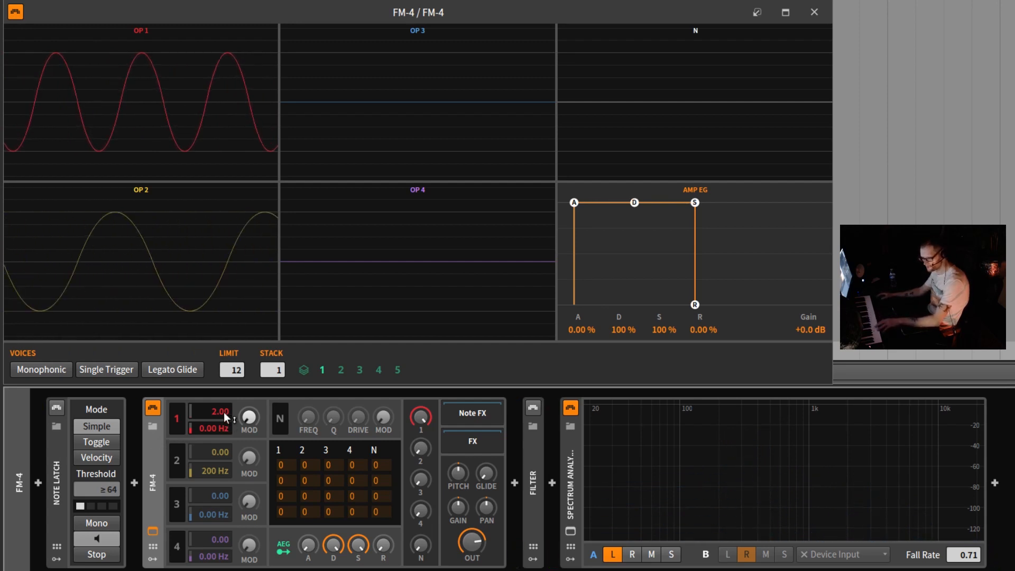
pyautogui.doubleClick(226, 416)
pyautogui.write('1.00')
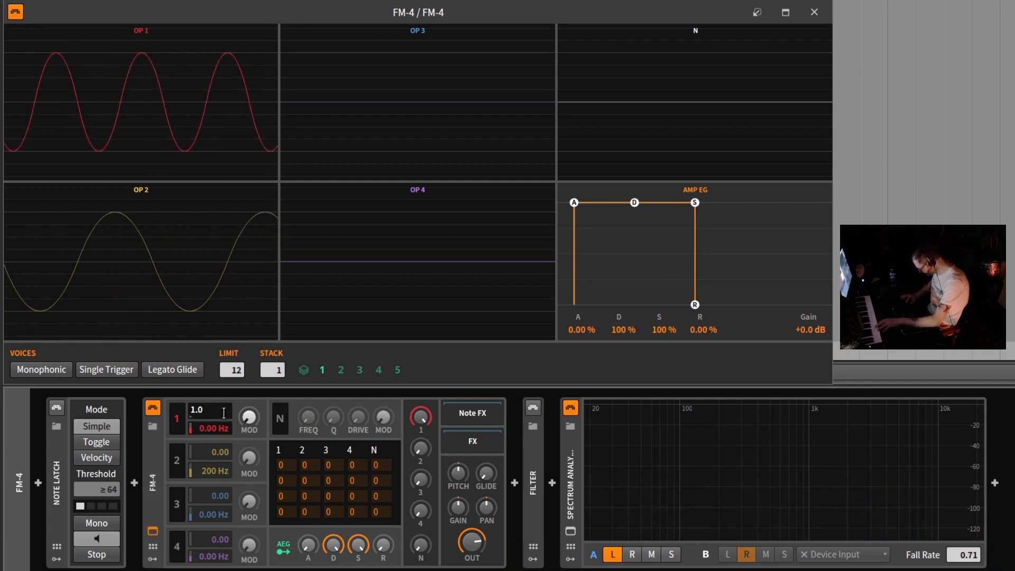
pyautogui.press('Return')
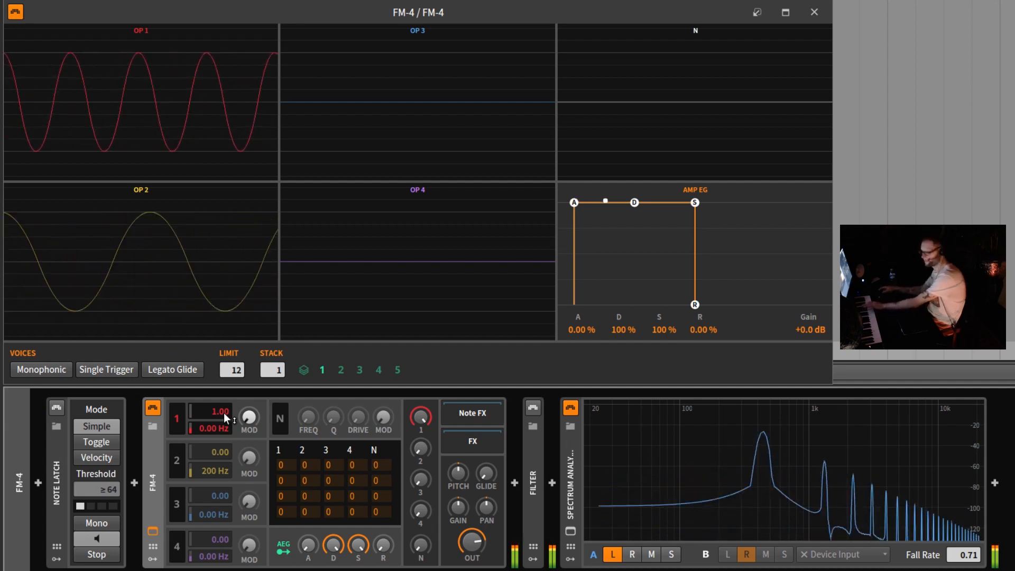
# - Try fractional frequency ratios of 0.75 and 0.25 on operator 1 and set the ratio back to 1.00
pyautogui.scroll(-1, 225, 418)
pyautogui.doubleClick(224, 417)
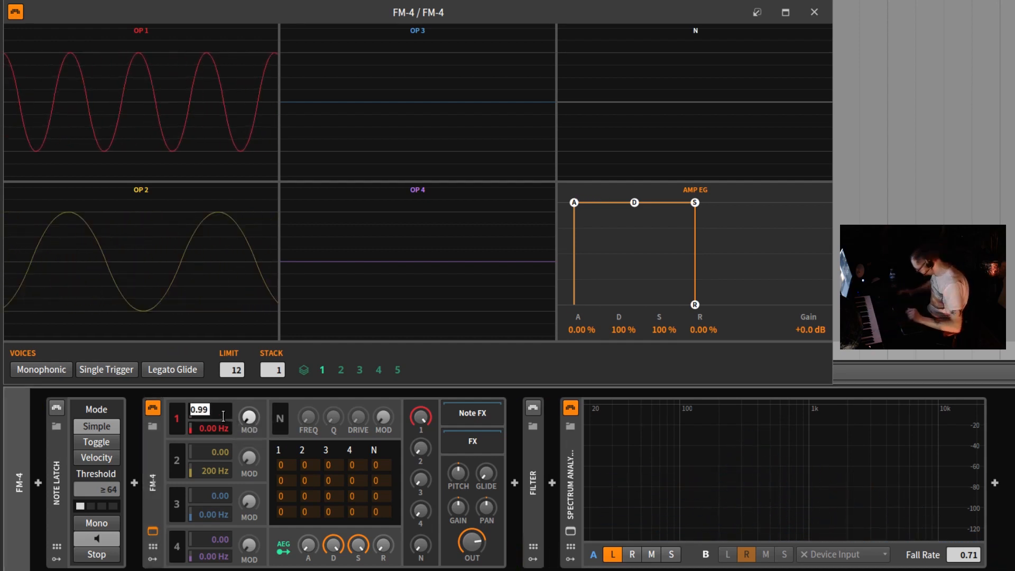
pyautogui.write('0.75')
pyautogui.press('Return')
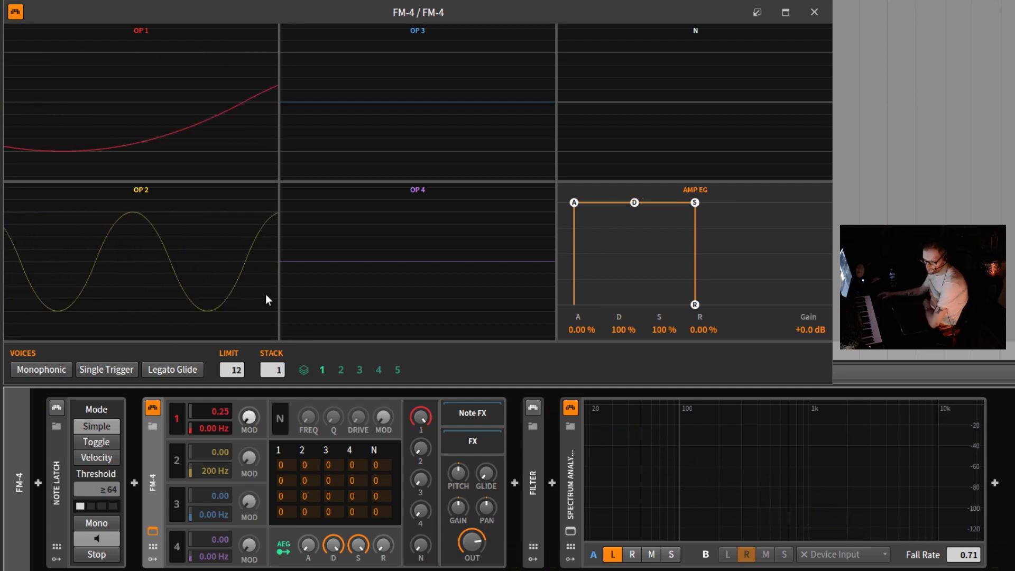
pyautogui.doubleClick(220, 416)
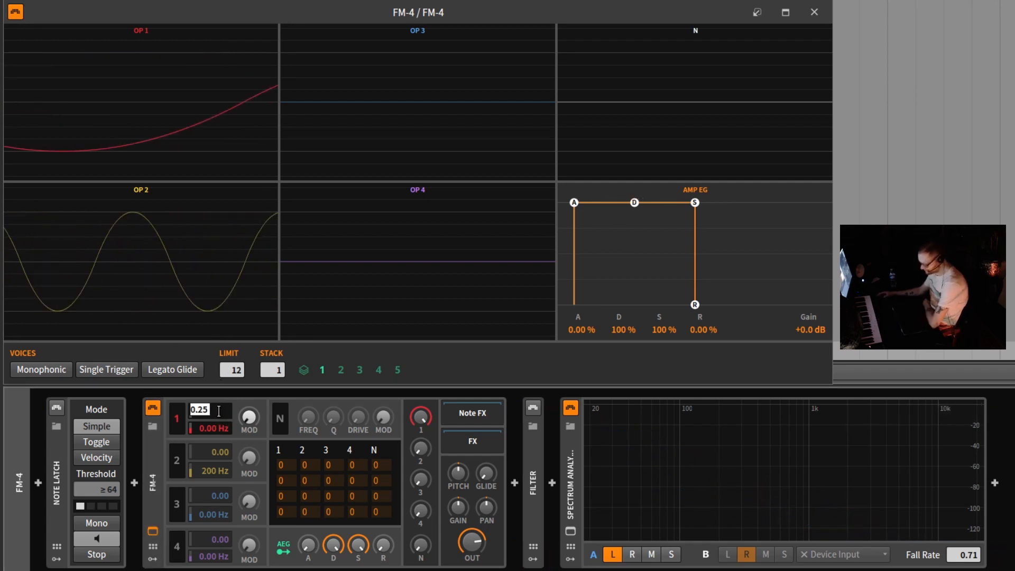
pyautogui.write('1')
pyautogui.press('Return')
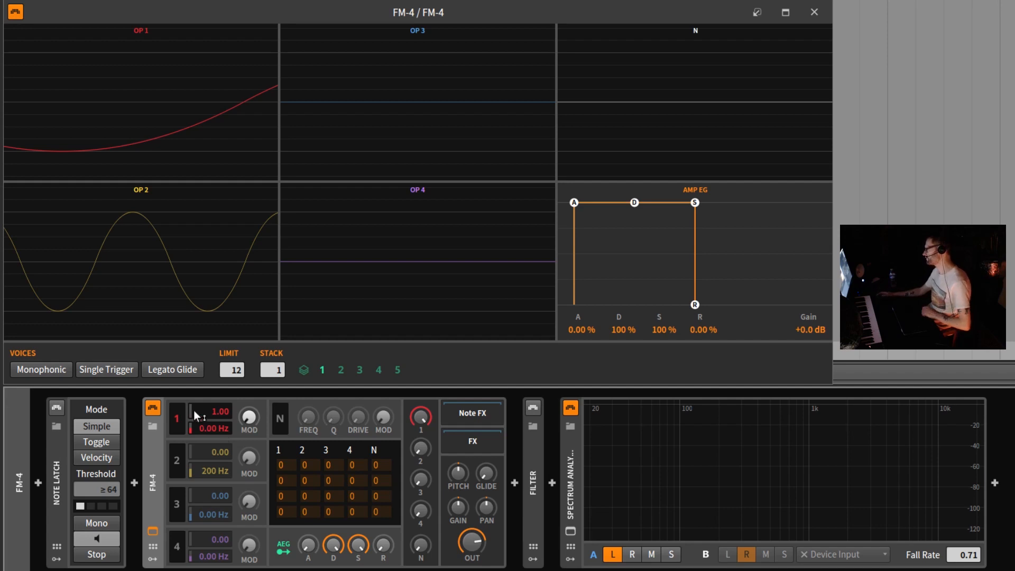
# - Set operator 2's frequency ratio to 1.00 and its frequency offset to 0 Hz
pyautogui.doubleClick(217, 452)
pyautogui.write('1')
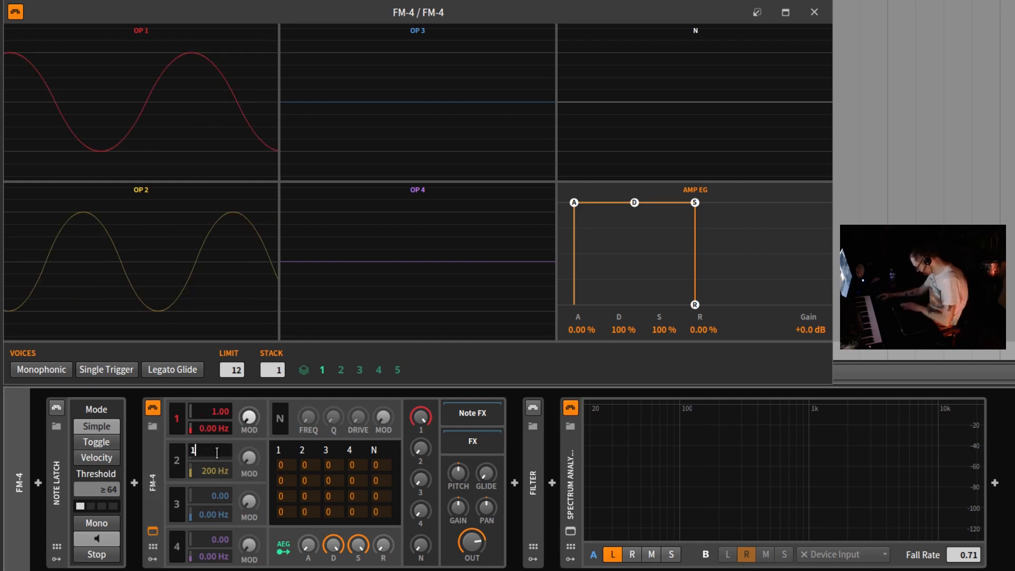
pyautogui.write('.0')
pyautogui.press('Return')
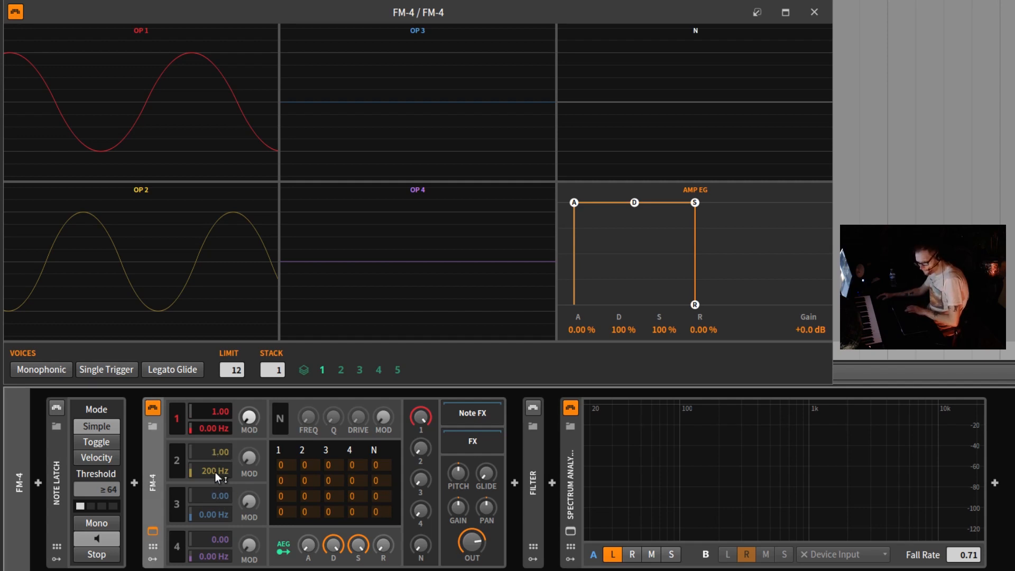
pyautogui.doubleClick(213, 471)
pyautogui.write('00')
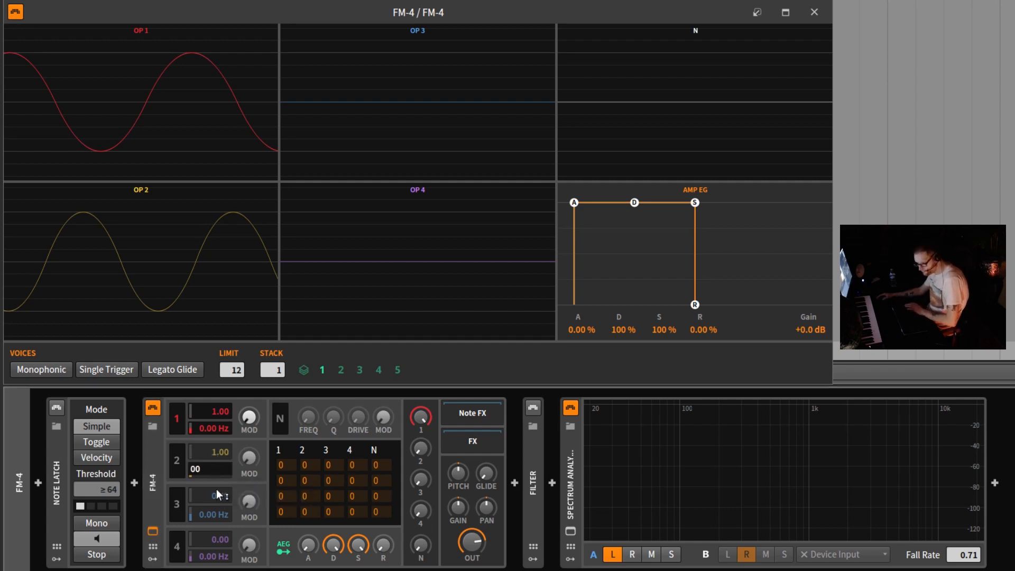
pyautogui.press('Return')
# - Set the frequency ratios of operators 3 and 4 to 1.00
pyautogui.doubleClick(220, 496)
pyautogui.write('1')
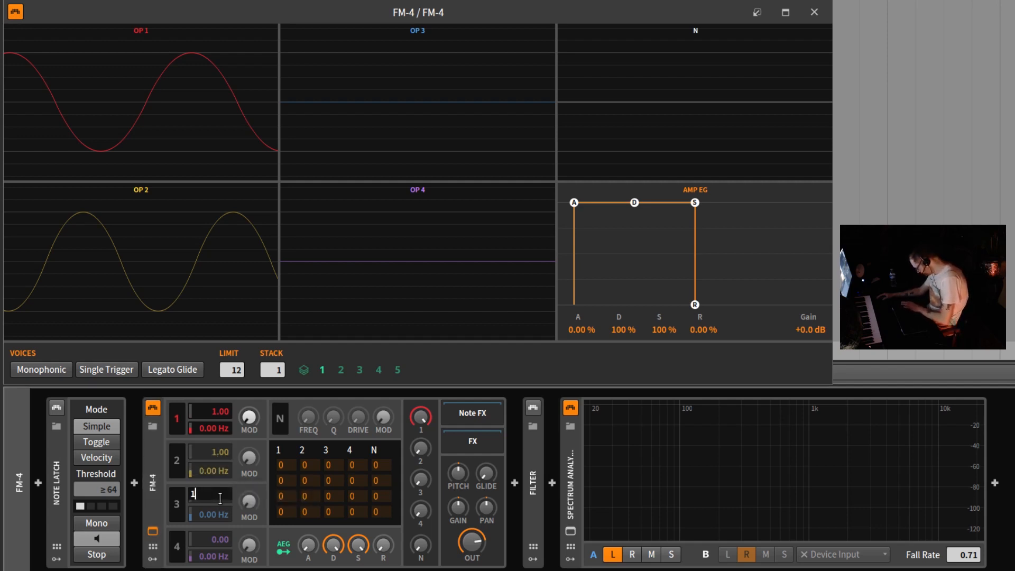
pyautogui.write('.0')
pyautogui.press('Return')
pyautogui.doubleClick(224, 539)
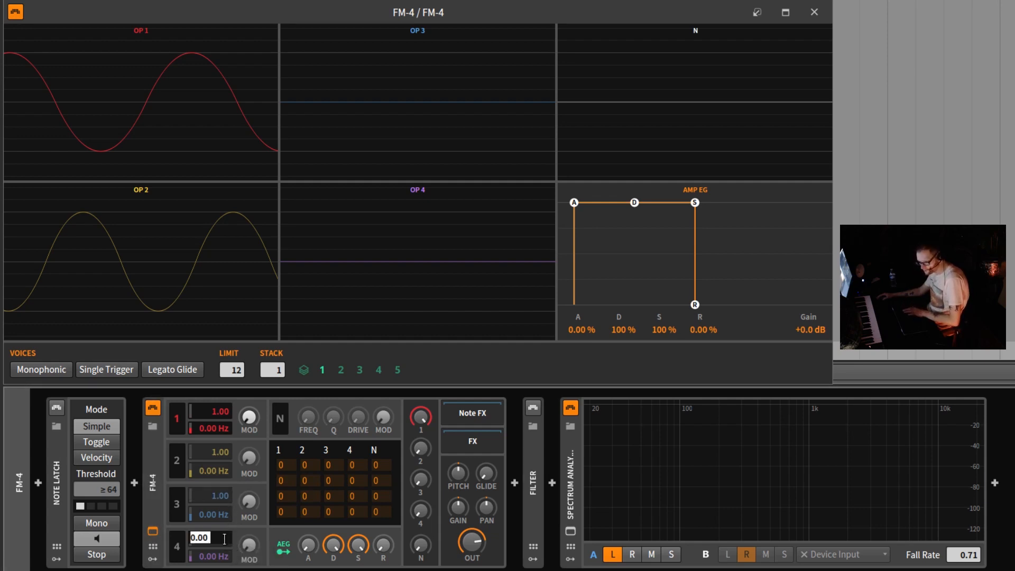
pyautogui.write('1')
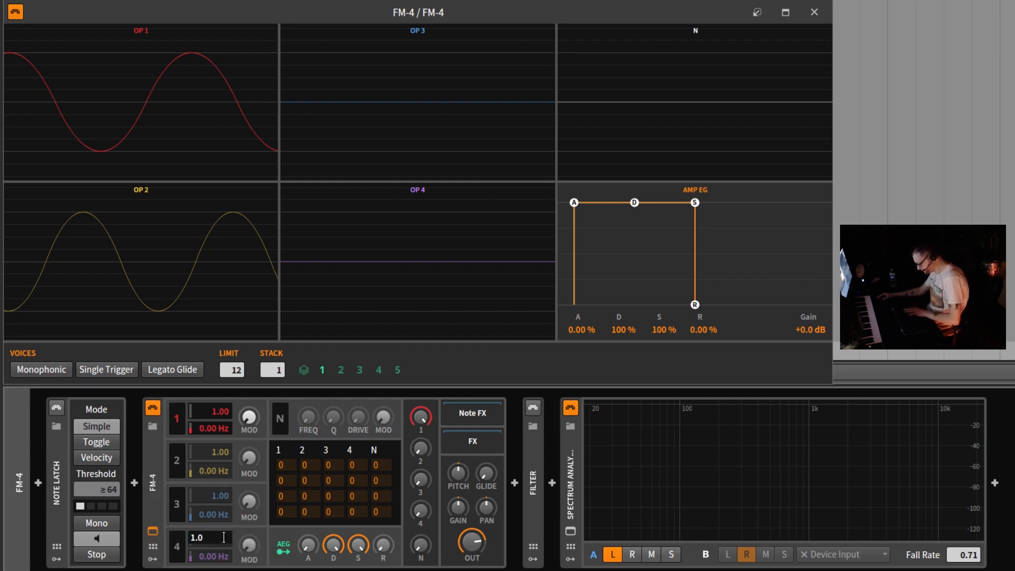
pyautogui.press('Return')
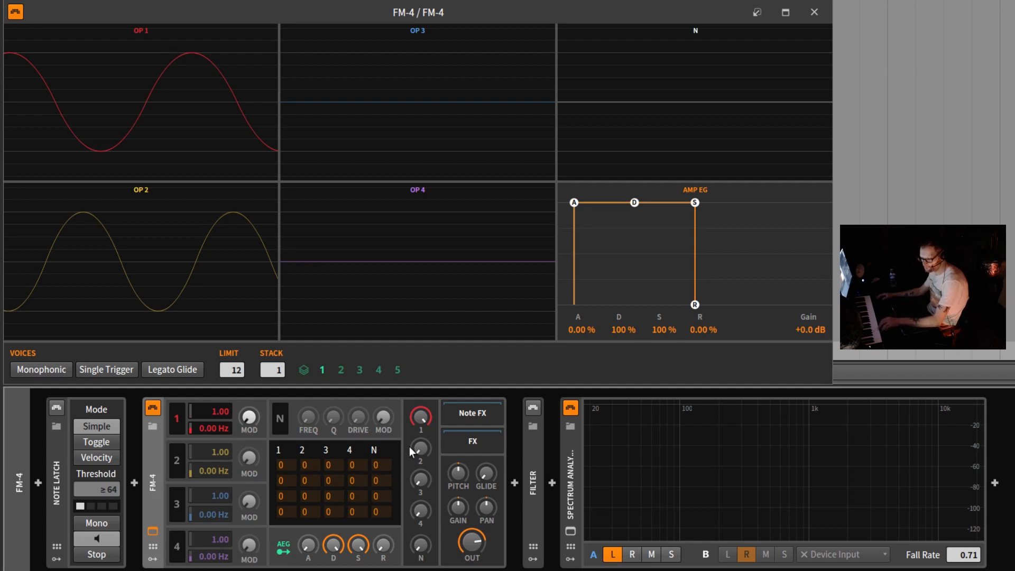
# - Enable operators 2, 3 and 4
pyautogui.click(178, 458)
pyautogui.click(177, 504)
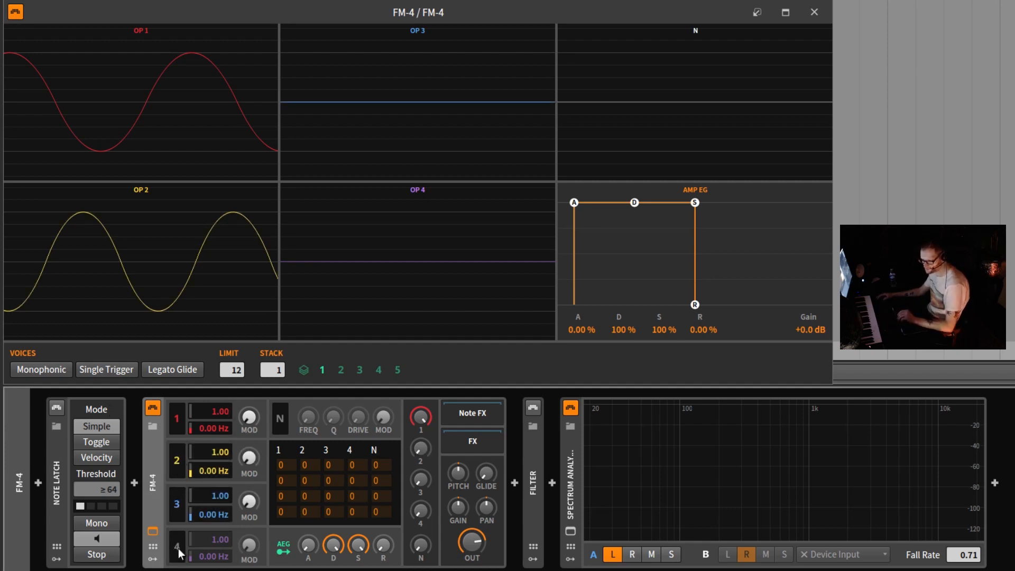
pyautogui.click(179, 548)
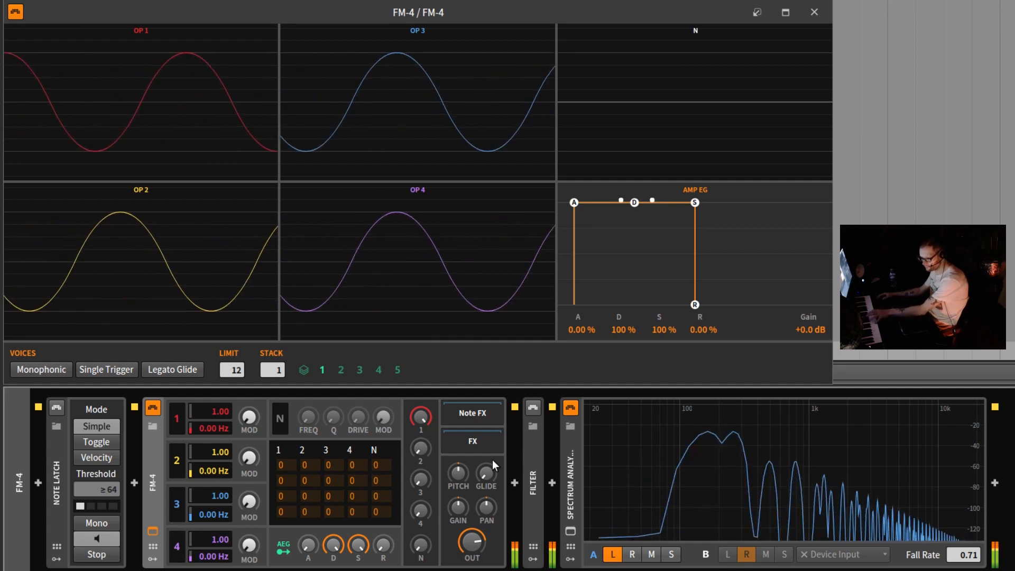
# - Set the frequency ratios of operators 2, 3 and 4 to 2.00, 0.50 and 0.25 respectively
pyautogui.doubleClick(224, 452)
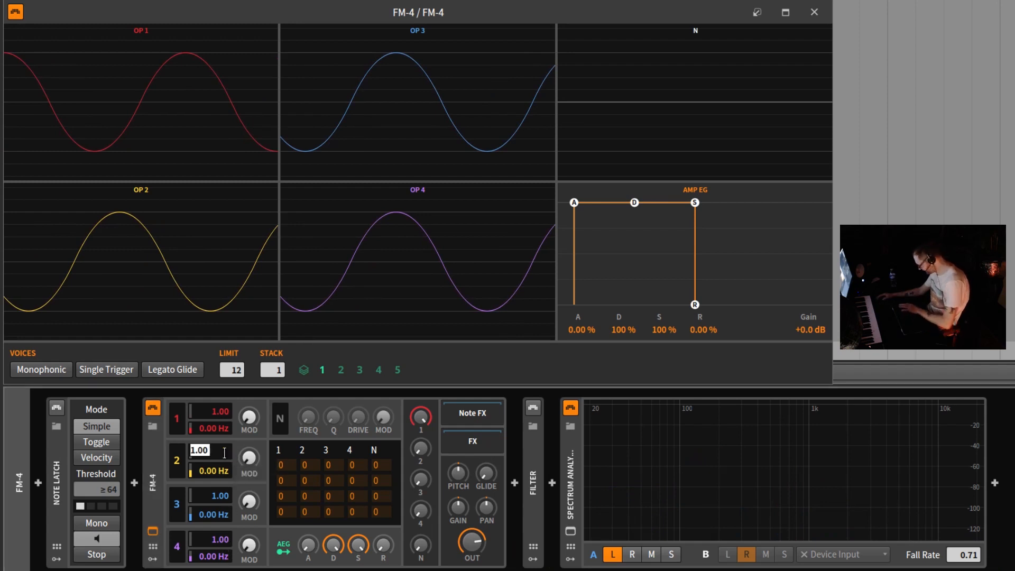
pyautogui.write('2')
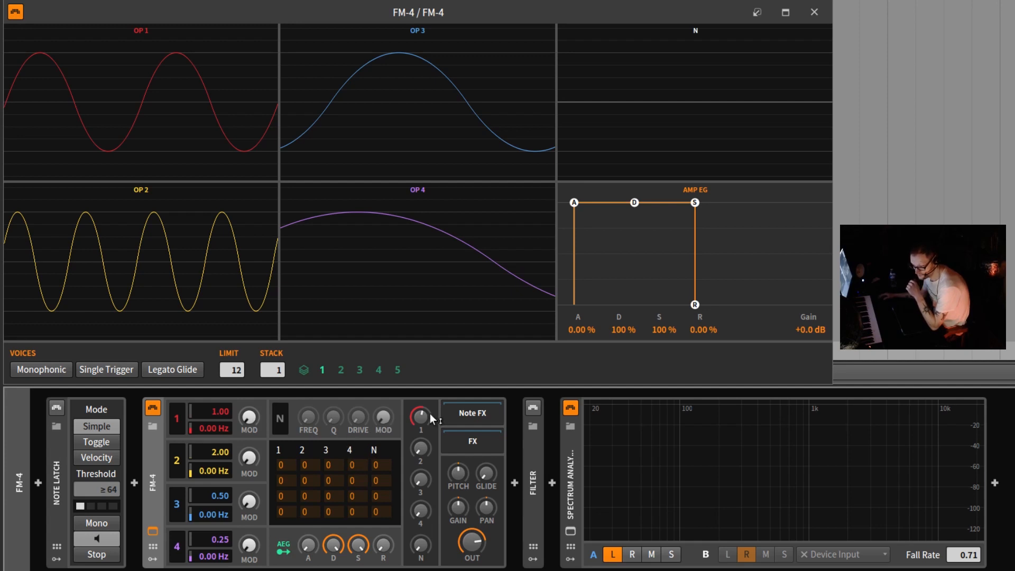
# - Blend the four operators by raising the mix levels of operators 2, 3 and 4 and lowering operator 1's mix level
pyautogui.moveTo(423, 417); pyautogui.dragTo(423, 410)
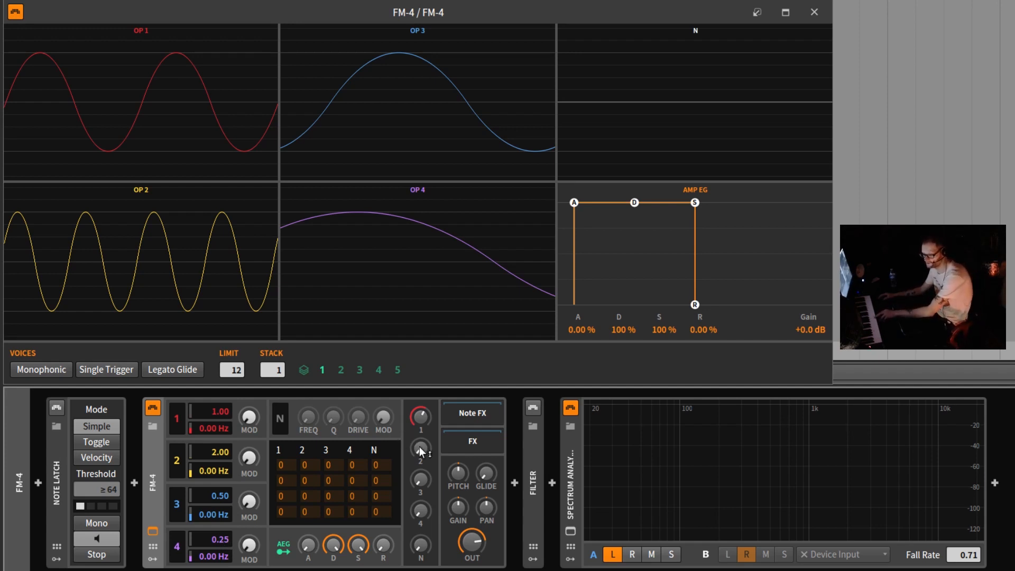
pyautogui.moveTo(420, 447); pyautogui.dragTo(420, 378)
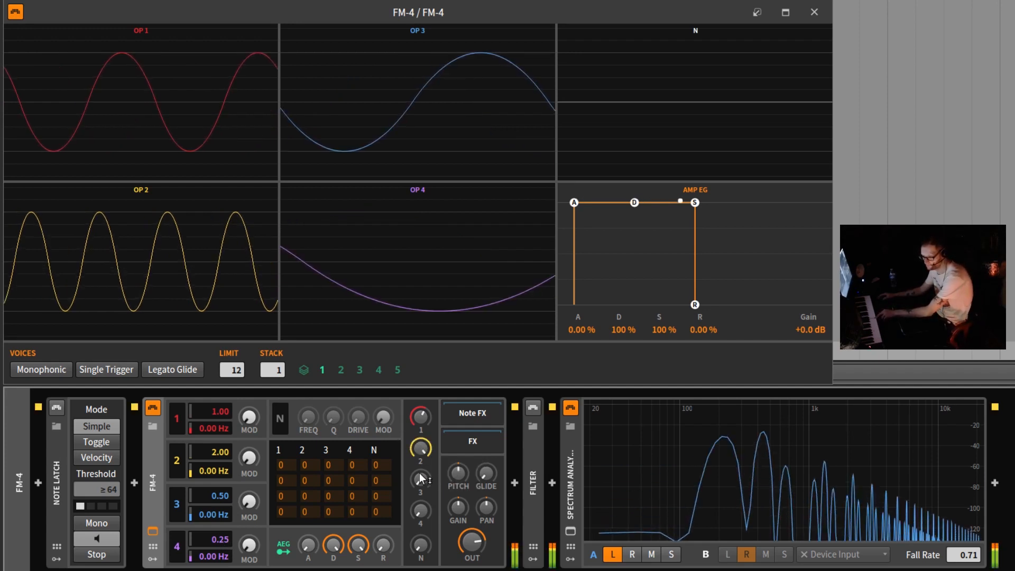
pyautogui.moveTo(420, 479); pyautogui.dragTo(420, 439)
pyautogui.moveTo(423, 517); pyautogui.dragTo(424, 465)
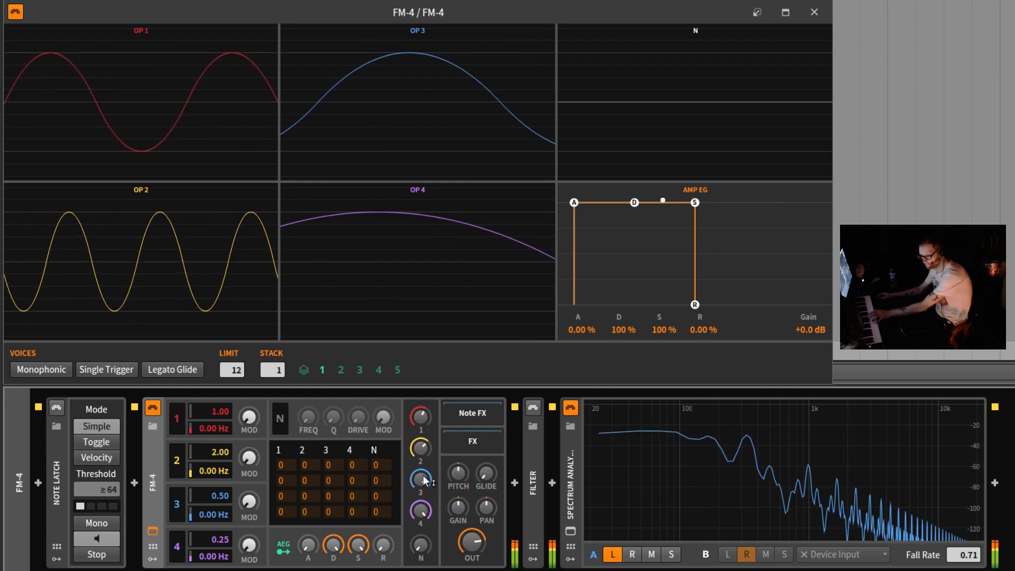
pyautogui.moveTo(421, 416); pyautogui.dragTo(421, 429)
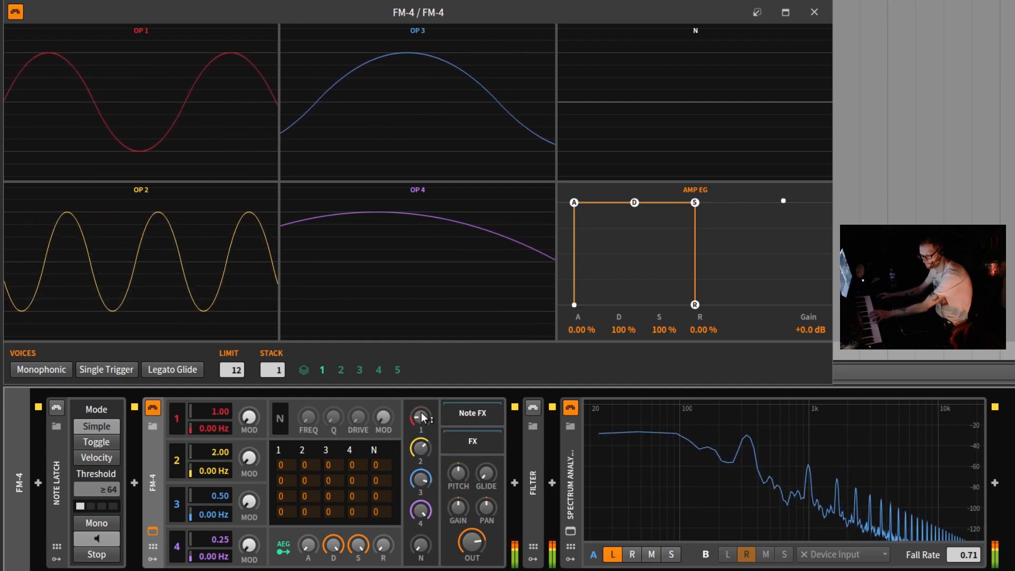
pyautogui.moveTo(422, 410)
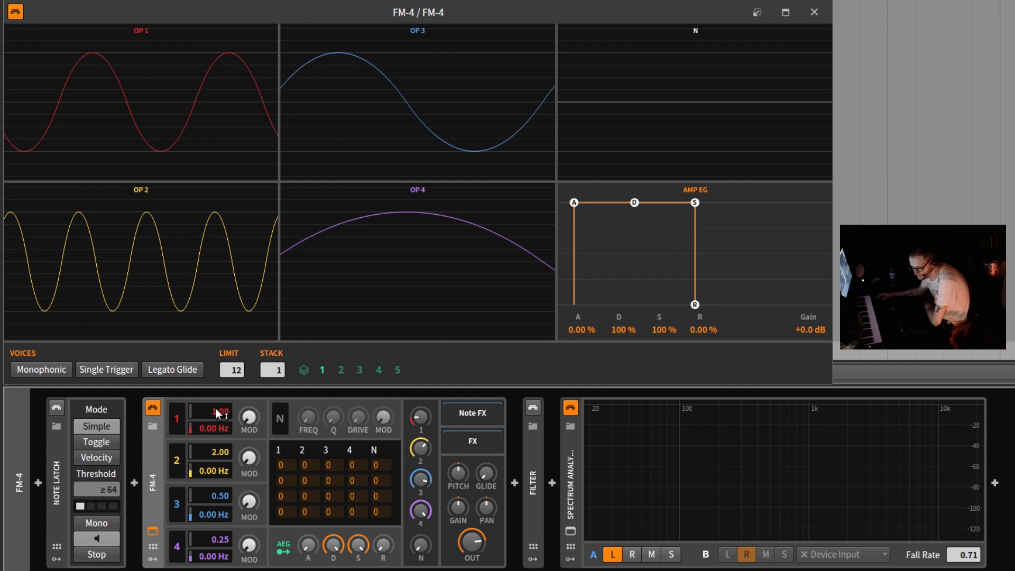
# - Enable the noise generator and raise its mix level
pyautogui.click(280, 417)
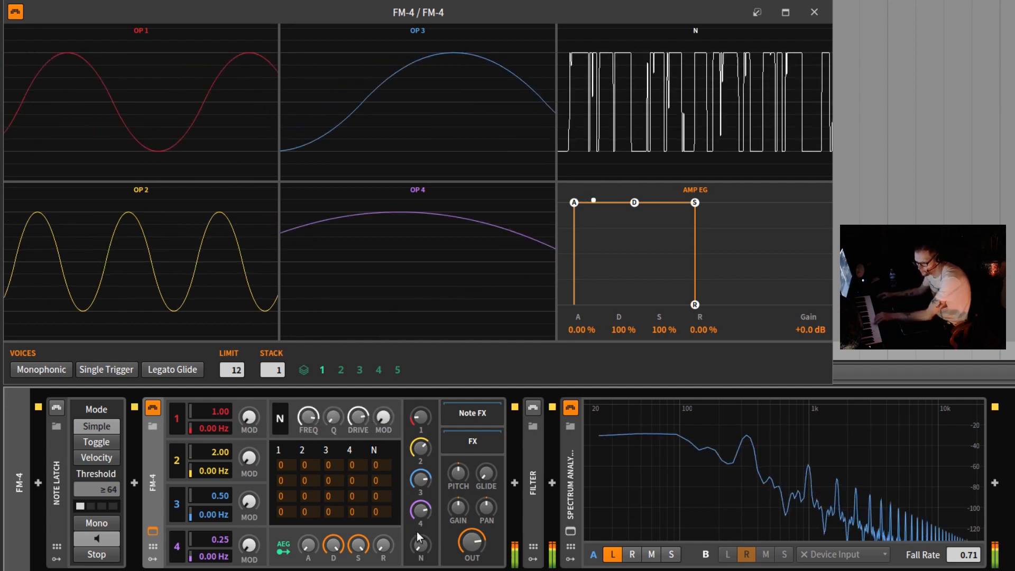
pyautogui.moveTo(421, 545); pyautogui.dragTo(421, 499)
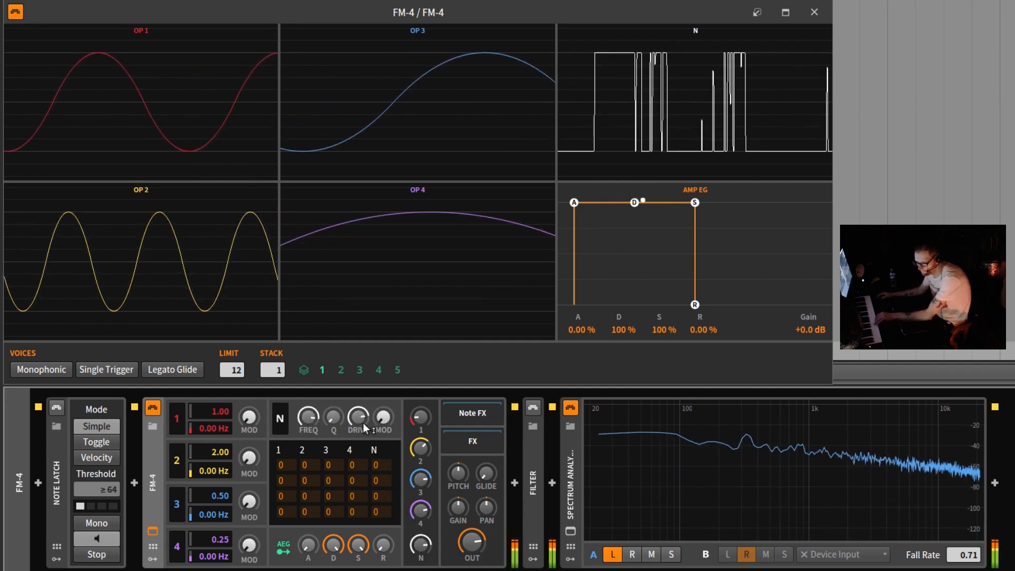
# - Soften the noise by lowering its drive and filter frequency, and set its Q to about 0.309
pyautogui.moveTo(363, 421); pyautogui.dragTo(363, 468)
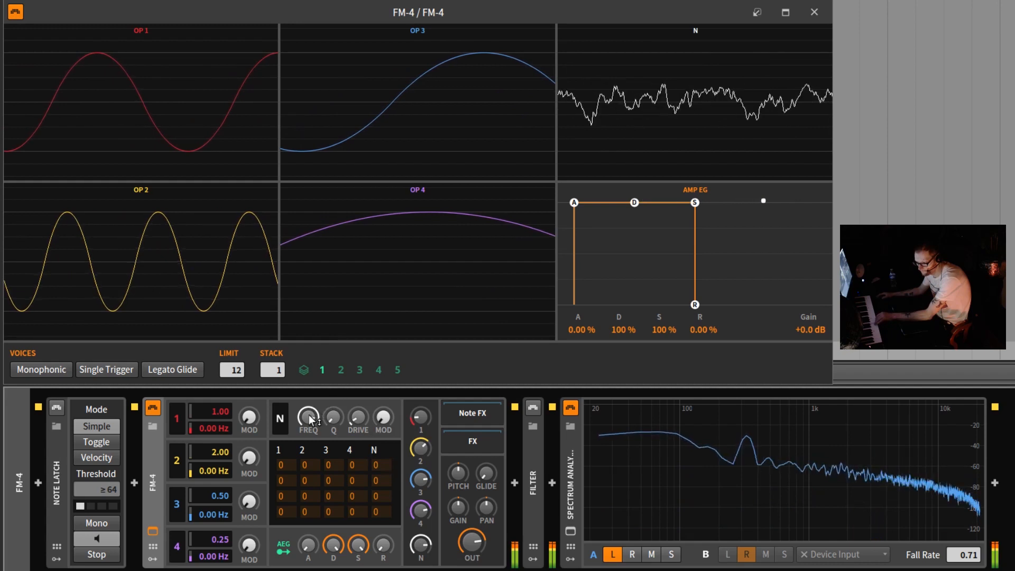
pyautogui.moveTo(309, 416); pyautogui.dragTo(310, 449)
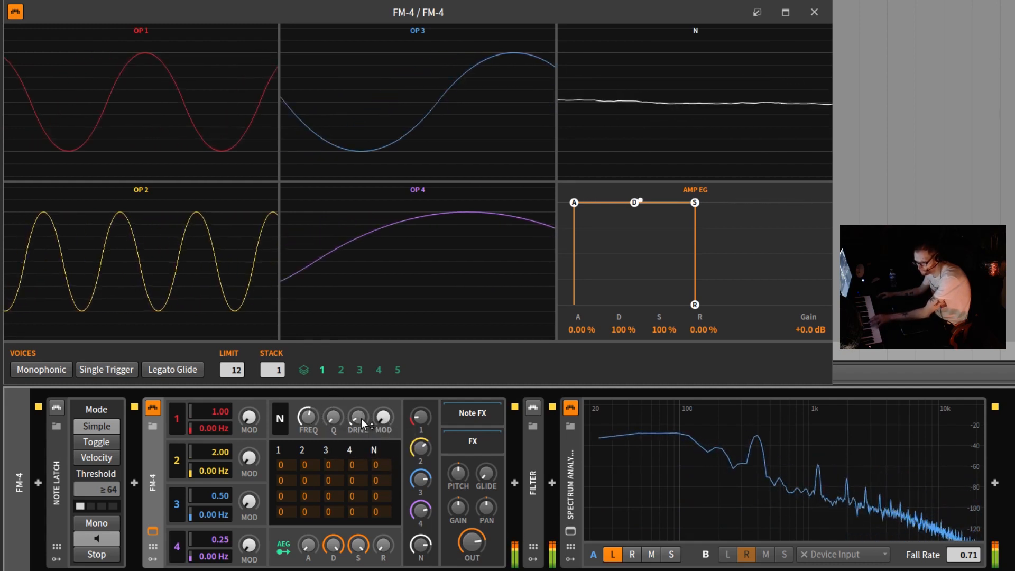
pyautogui.moveTo(362, 421); pyautogui.dragTo(334, 421)
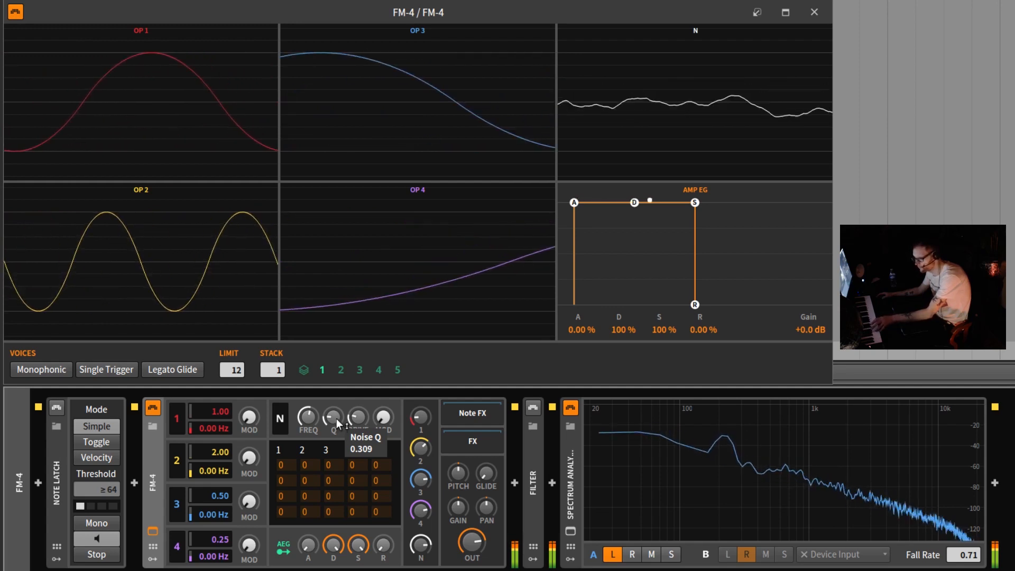
# - Switch to YouTube to listen to the train on the La Plata West live stream, then turn its sound down and return to Bitwig Studio
pyautogui.moveTo(1014, 317); pyautogui.dragTo(583, 0)
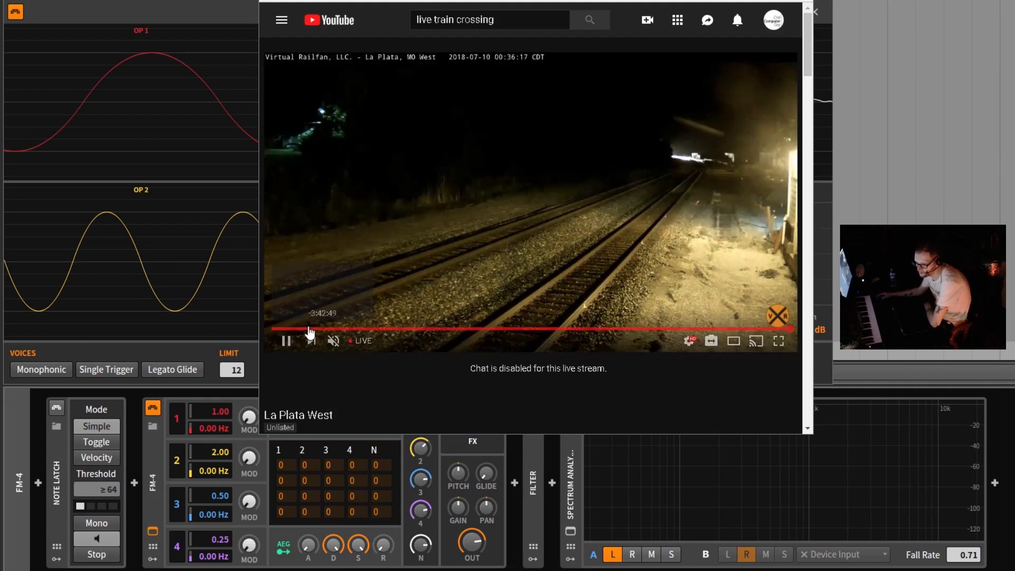
pyautogui.click(338, 344)
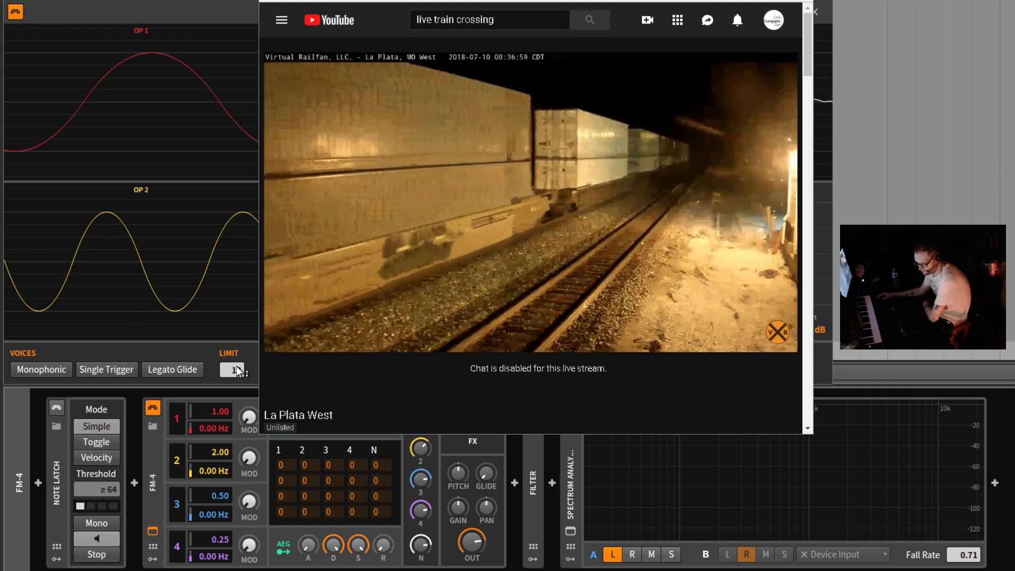
pyautogui.moveTo(350, 279)
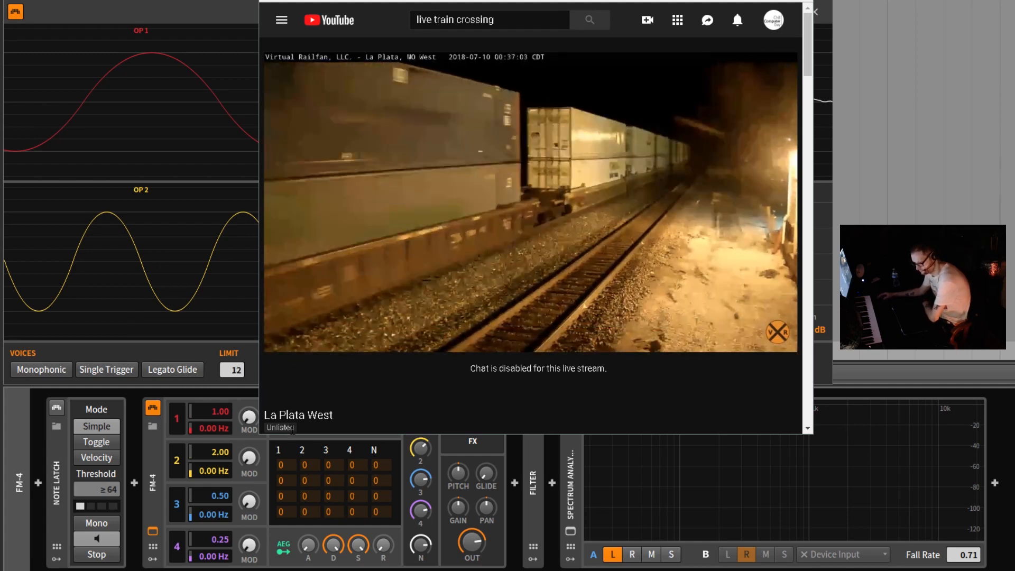
pyautogui.moveTo(275, 349)
pyautogui.moveTo(337, 343)
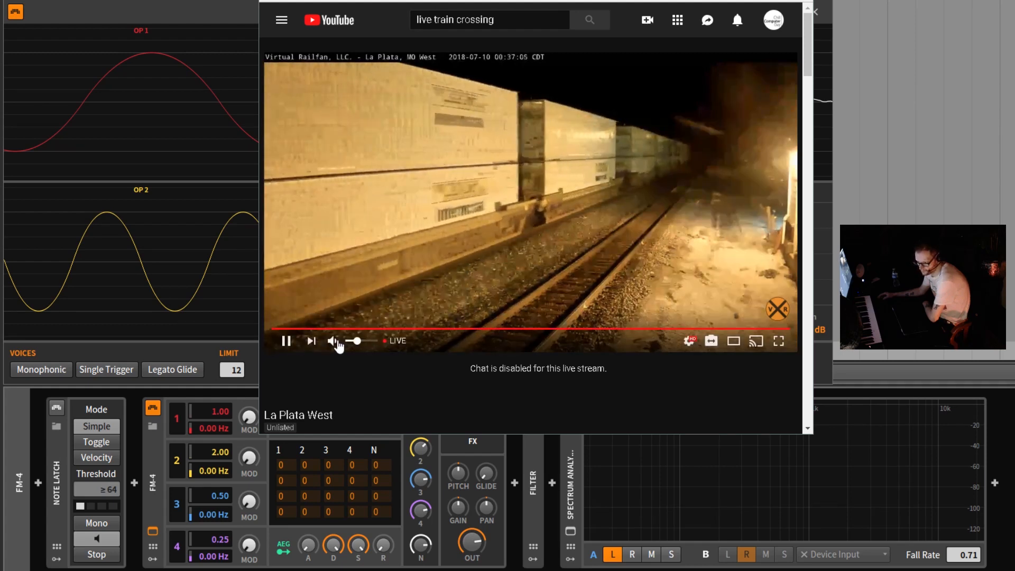
pyautogui.moveTo(353, 343); pyautogui.dragTo(317, 349)
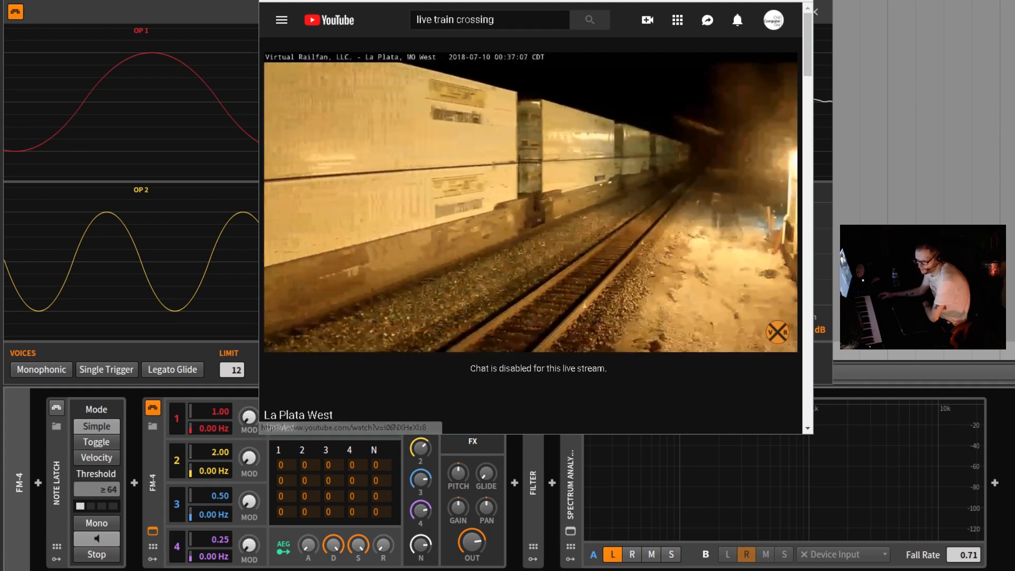
pyautogui.hotkey('alt', 'Tab')
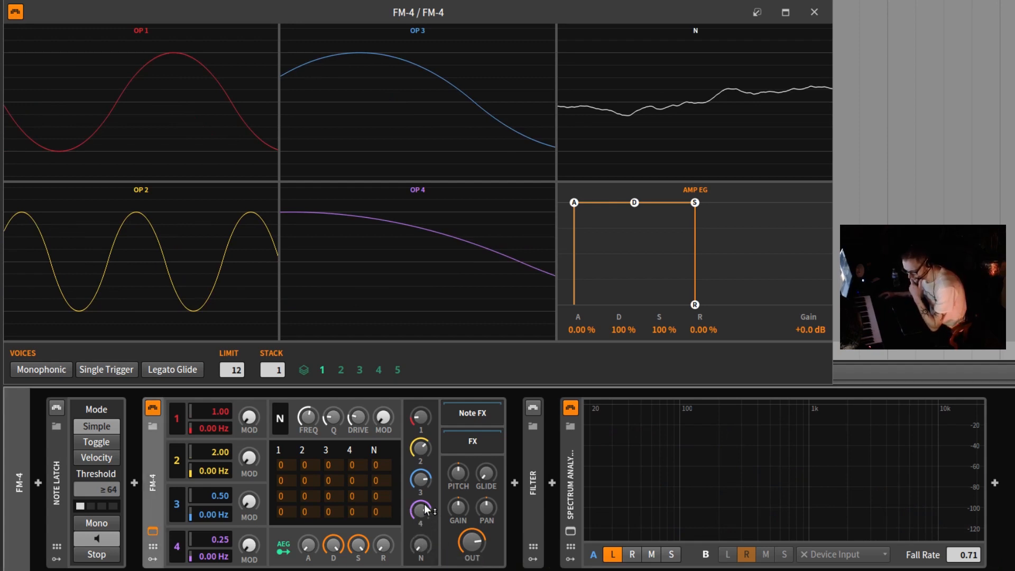
# - Lower the mix levels of all four operators to zero and load the default preset for FM-4
pyautogui.moveTo(424, 504); pyautogui.dragTo(424, 562)
pyautogui.moveTo(423, 476); pyautogui.dragTo(423, 539)
pyautogui.moveTo(422, 447); pyautogui.dragTo(423, 486)
pyautogui.moveTo(421, 429); pyautogui.dragTo(420, 492)
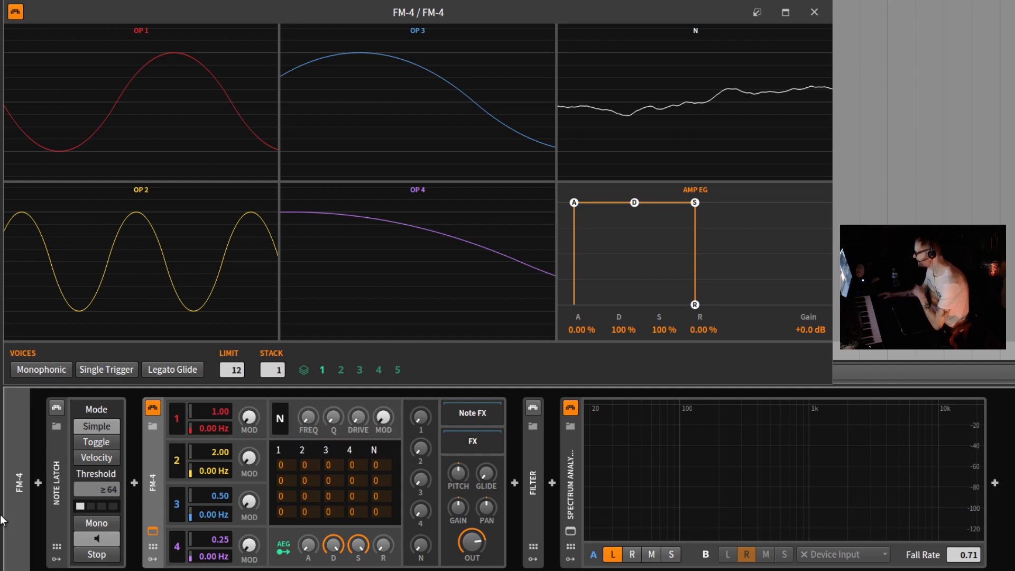
pyautogui.rightClick(158, 492)
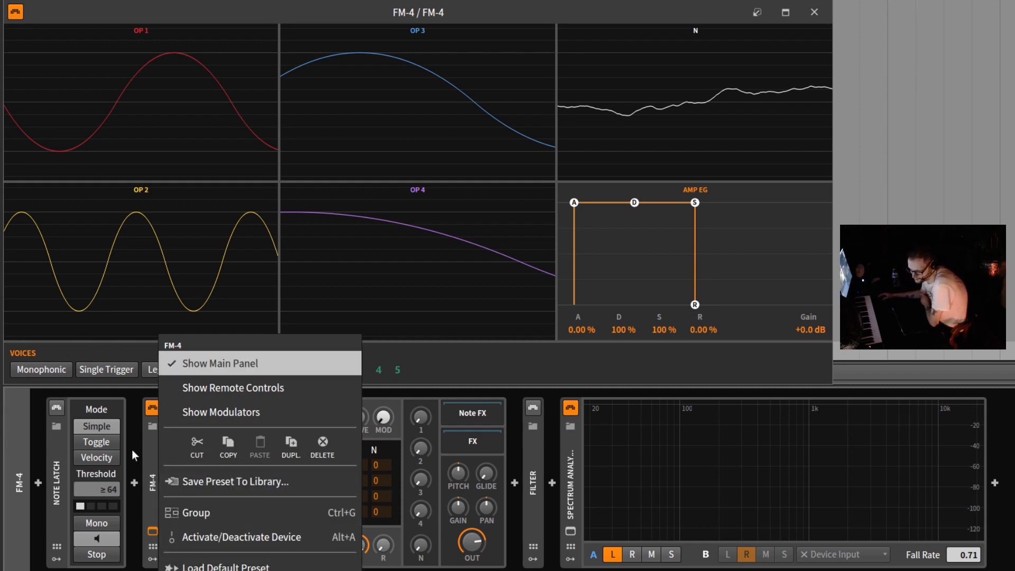
pyautogui.click(218, 567)
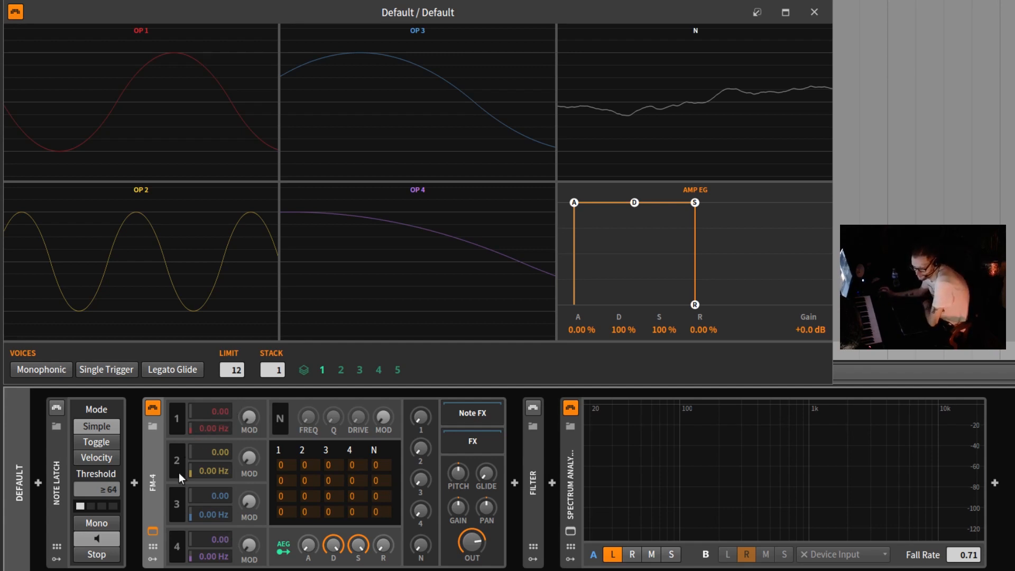
# - Enable operator 1, set its frequency ratio to 1.00 and raise its mix level to full
pyautogui.click(177, 419)
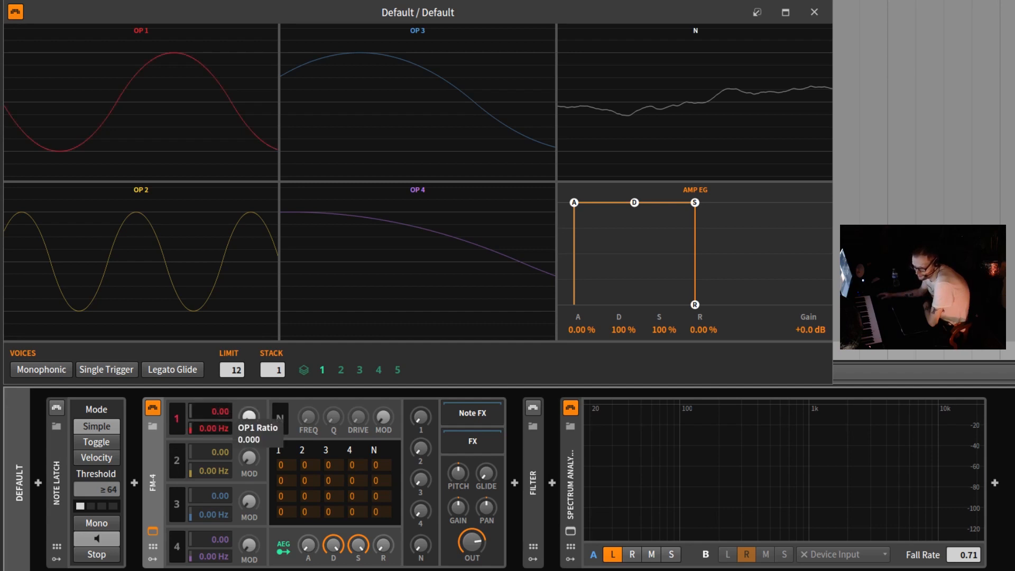
pyautogui.doubleClick(221, 411)
pyautogui.write('1')
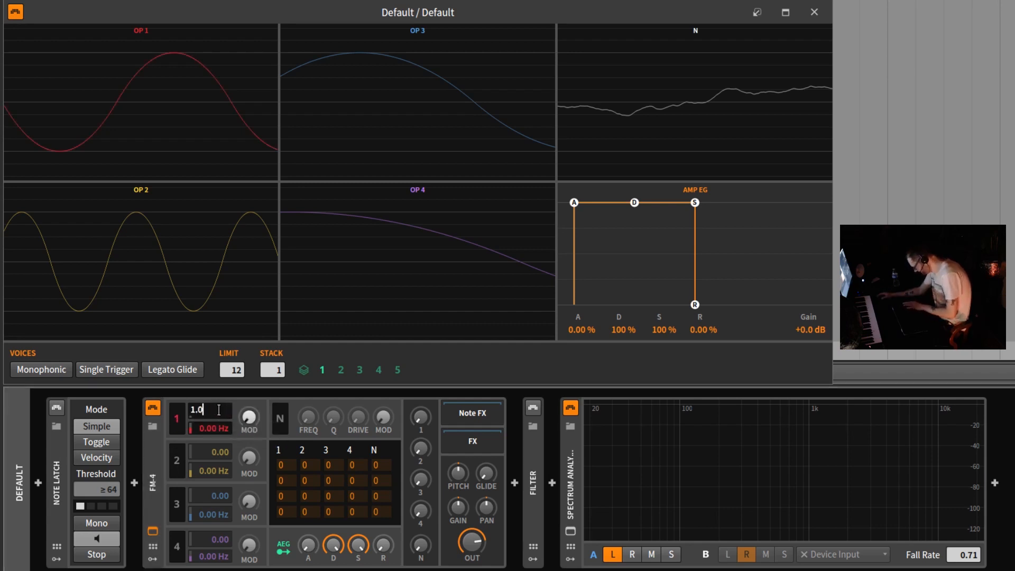
pyautogui.press('Return')
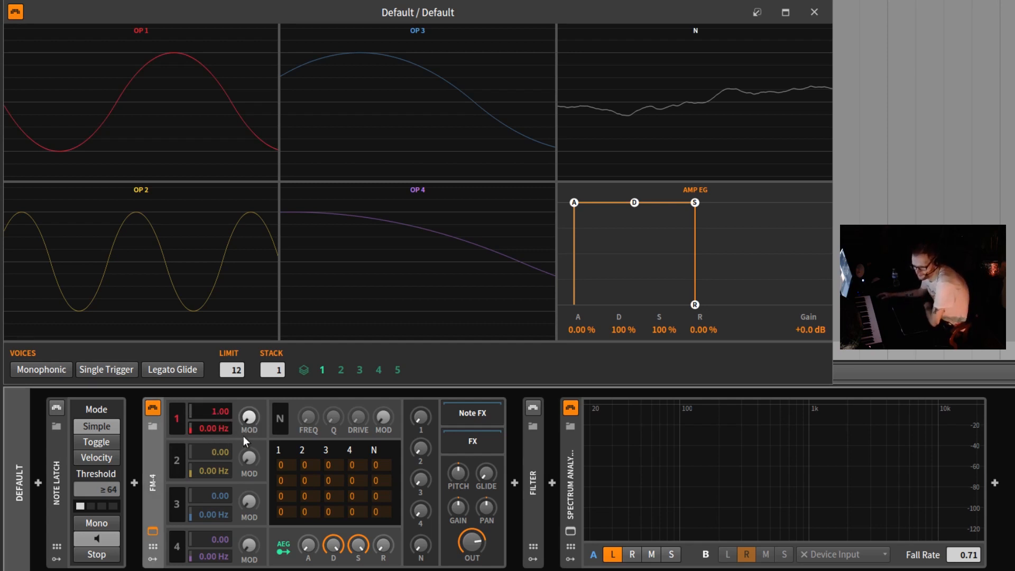
pyautogui.moveTo(417, 414); pyautogui.dragTo(417, 344)
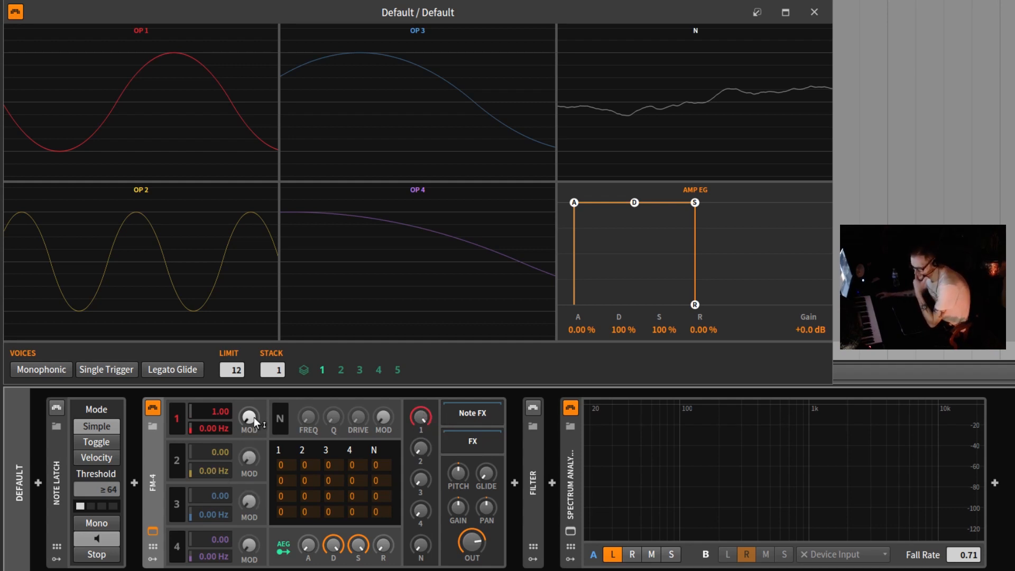
# - Compare operator modulation and mix levels by dropping operator 1's mix level to zero and restoring it to full
pyautogui.moveTo(252, 419)
pyautogui.mouseDown()
pyautogui.moveTo(252, 391)
pyautogui.moveTo(264, 422)
pyautogui.mouseUp()
pyautogui.moveTo(421, 418)
pyautogui.mouseDown()
pyautogui.moveTo(421, 475)
pyautogui.moveTo(420, 425)
pyautogui.mouseUp()
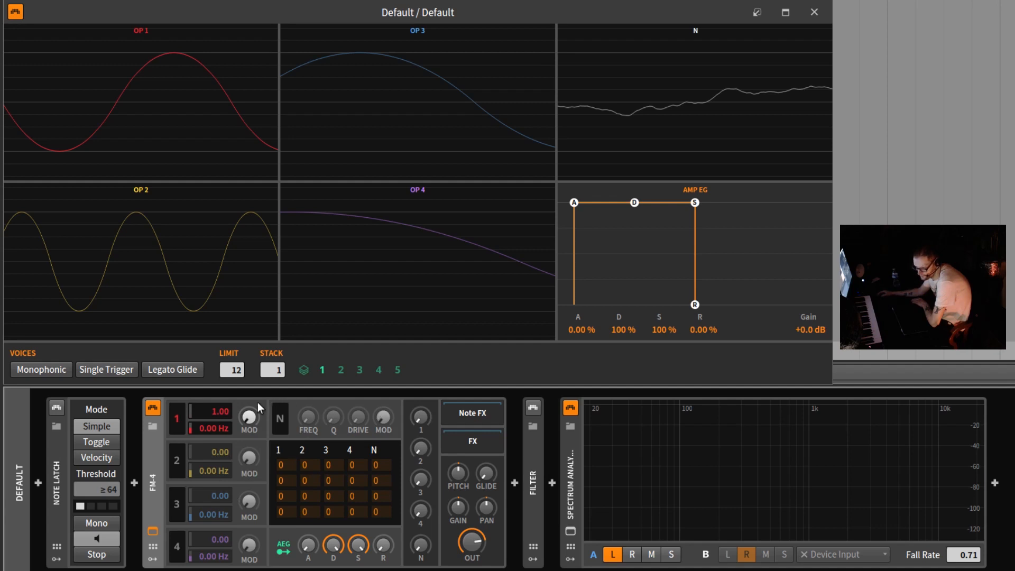
pyautogui.moveTo(252, 464)
pyautogui.mouseDown()
pyautogui.moveTo(252, 397)
pyautogui.moveTo(252, 464)
pyautogui.mouseUp()
pyautogui.moveTo(429, 453)
pyautogui.mouseDown()
pyautogui.moveTo(429, 386)
pyautogui.moveTo(429, 453)
pyautogui.mouseUp()
pyautogui.moveTo(248, 417)
pyautogui.mouseDown()
pyautogui.moveTo(249, 349)
pyautogui.moveTo(249, 417)
pyautogui.mouseUp()
pyautogui.moveTo(421, 417); pyautogui.dragTo(421, 417)
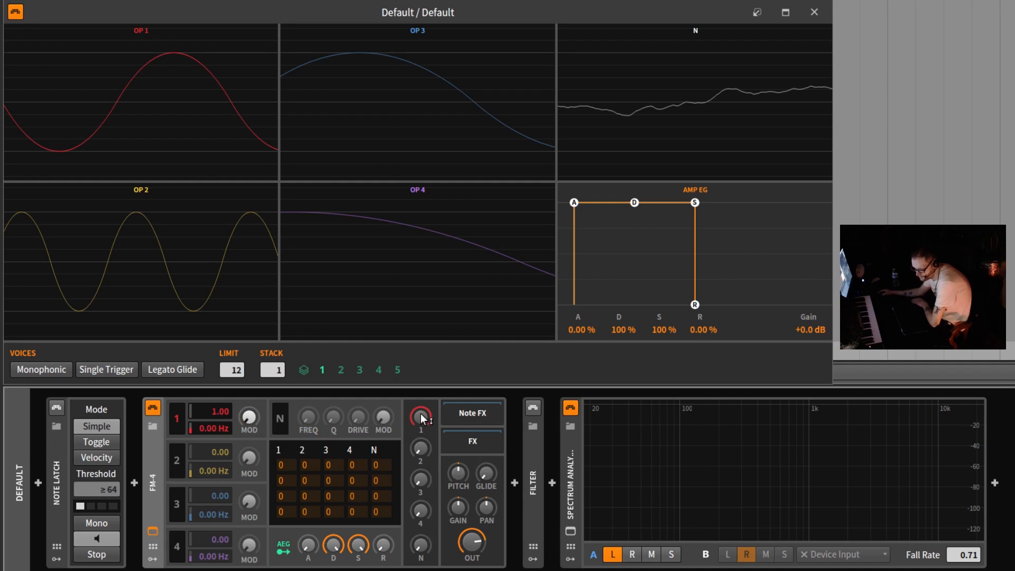
pyautogui.moveTo(249, 417)
pyautogui.mouseDown()
pyautogui.moveTo(249, 350)
pyautogui.moveTo(249, 417)
pyautogui.mouseUp()
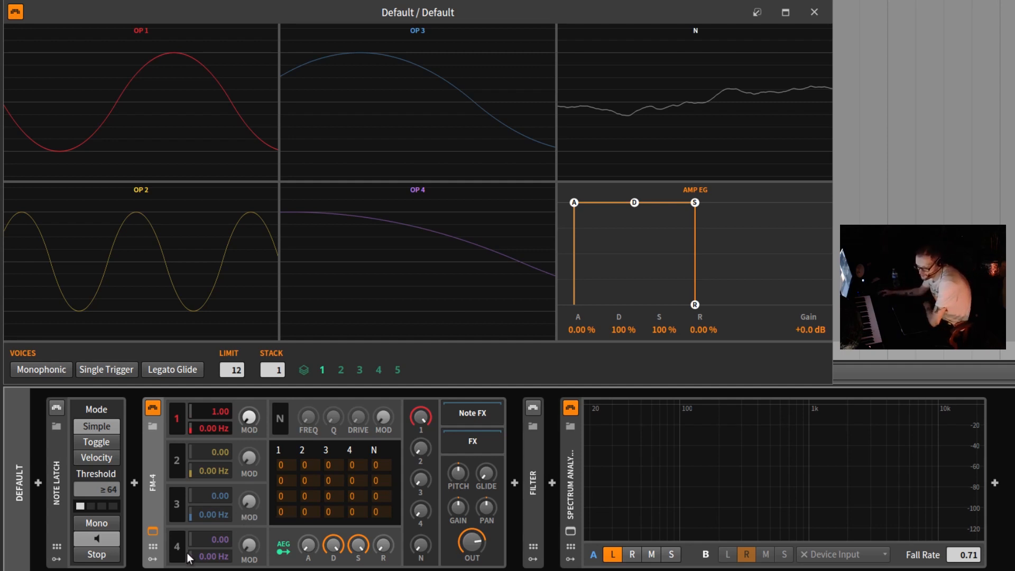
# - Enable operator 4, set its frequency ratio to 0.50 and raise its modulation output level to full
pyautogui.doubleClick(227, 538)
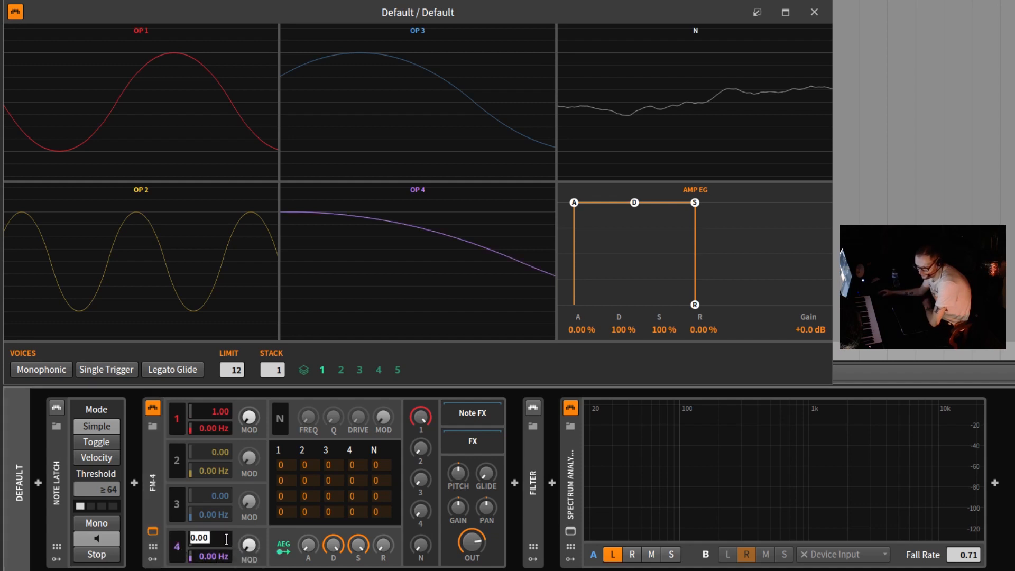
pyautogui.write('.5')
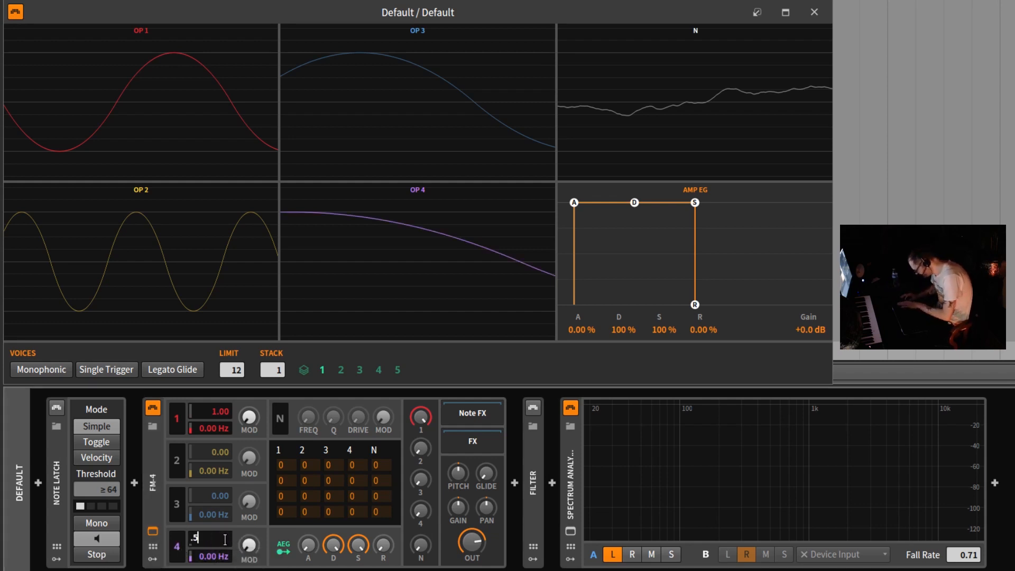
pyautogui.press('Return')
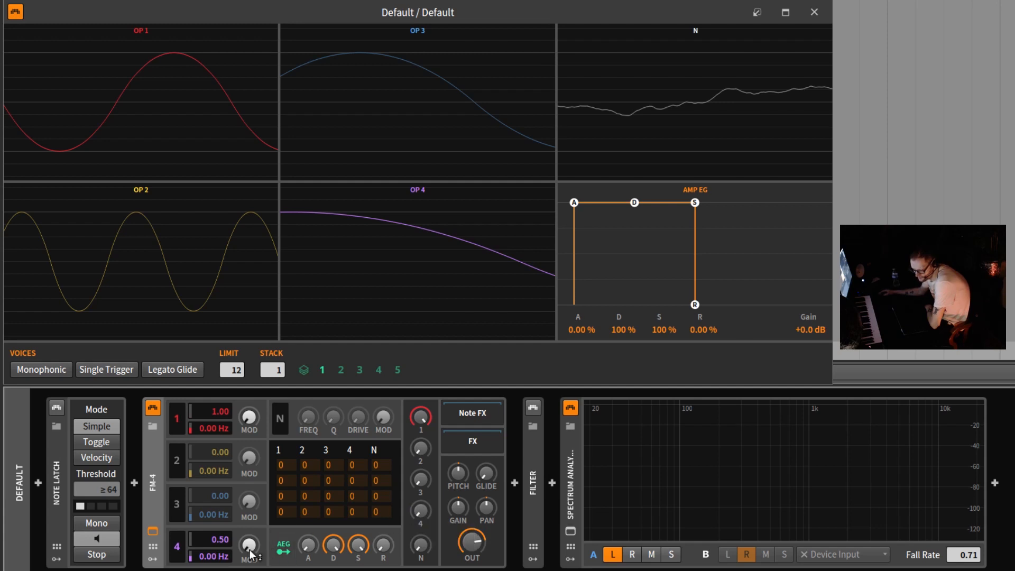
pyautogui.moveTo(249, 549); pyautogui.dragTo(249, 471)
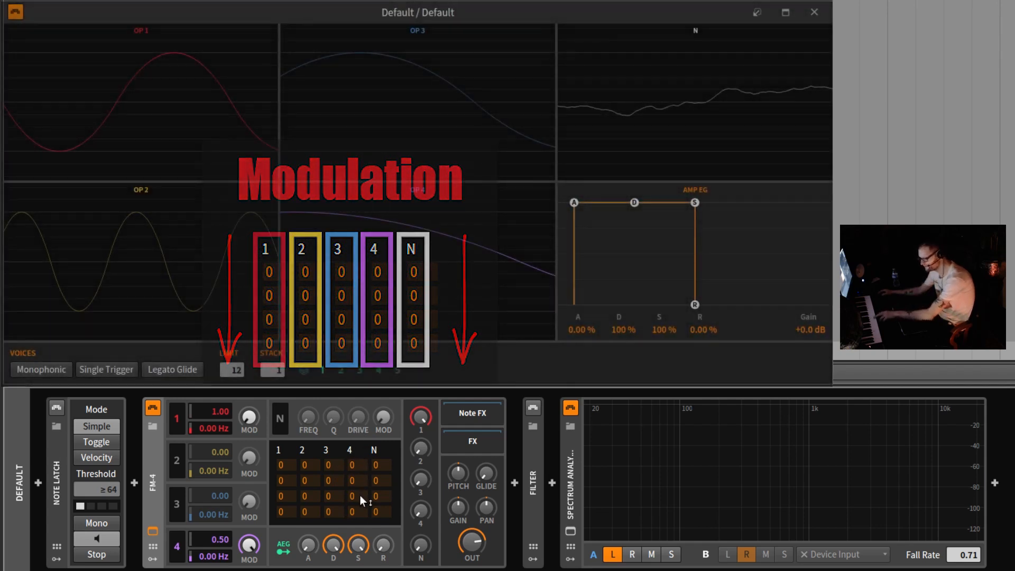
# - Modulate operator 1 with operator 4 in the matrix, sweeping the amount up to 944 and back to 853
pyautogui.moveTo(354, 465)
pyautogui.mouseDown()
pyautogui.moveTo(345, 13)
pyautogui.moveTo(461, 395)
pyautogui.moveTo(455, 358)
pyautogui.moveTo(459, 384)
pyautogui.mouseUp()
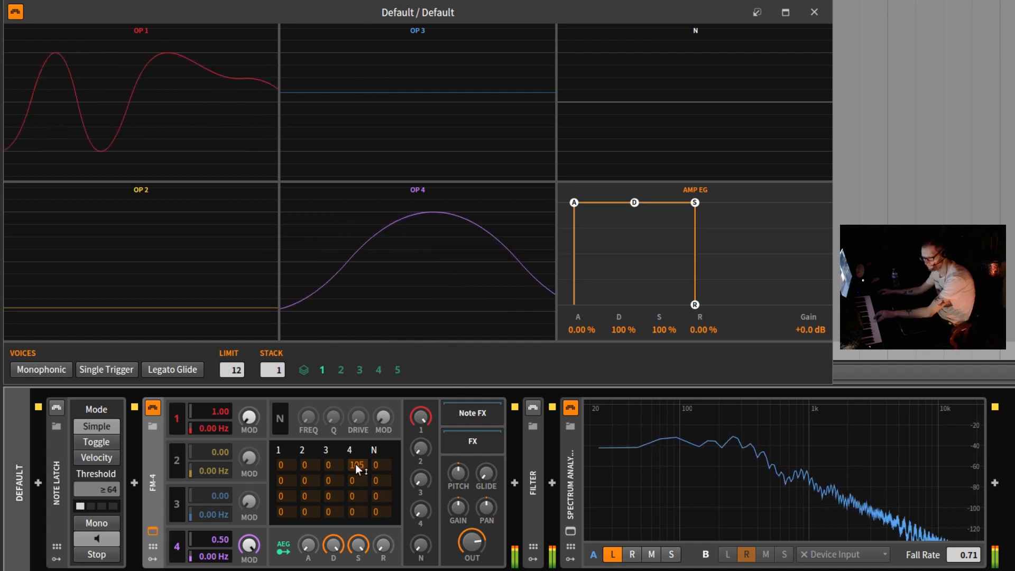
pyautogui.moveTo(355, 465); pyautogui.dragTo(383, 84)
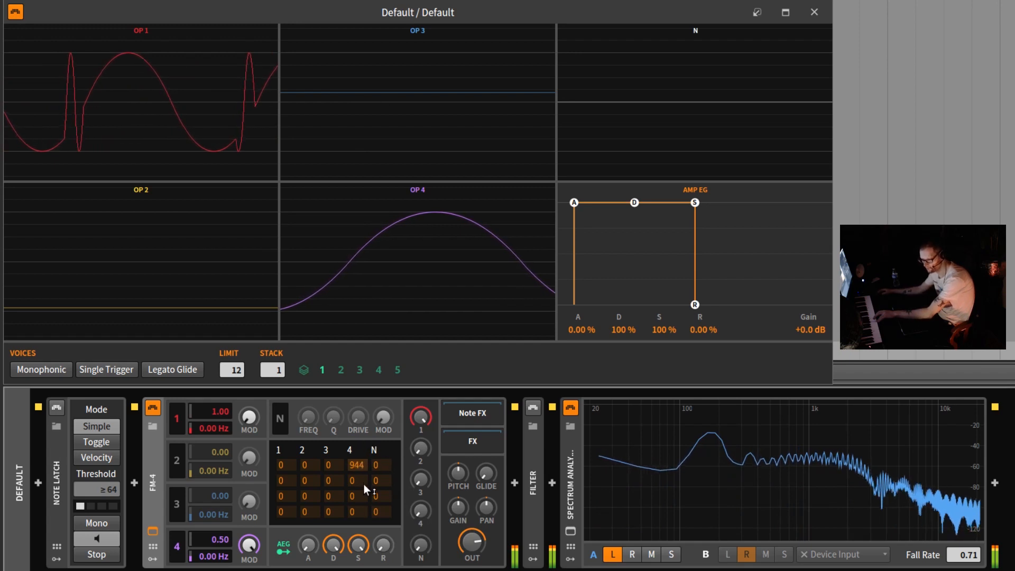
pyautogui.moveTo(366, 521); pyautogui.dragTo(402, 537)
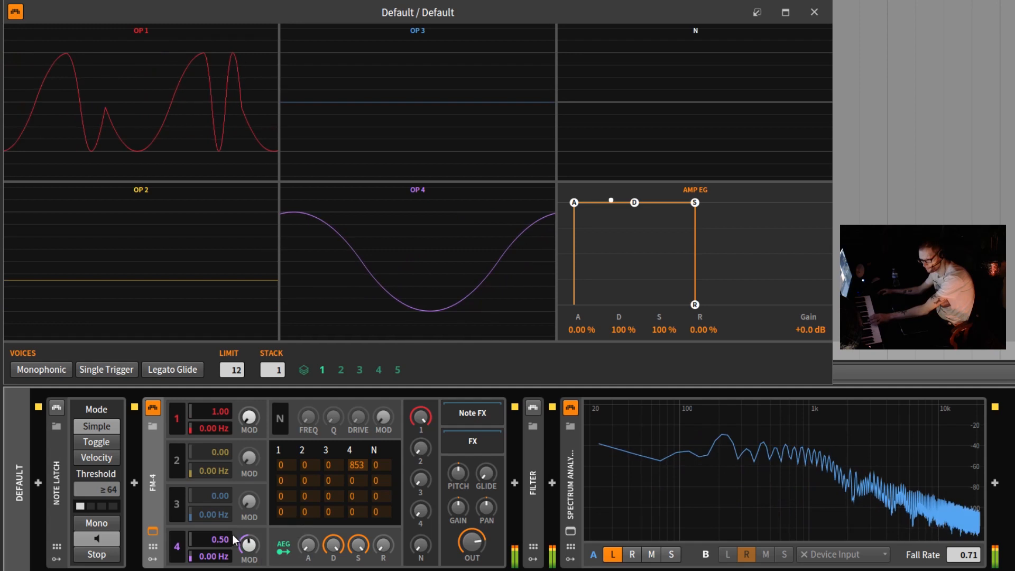
# - Set operator 4's frequency ratio to 0.25
pyautogui.doubleClick(212, 539)
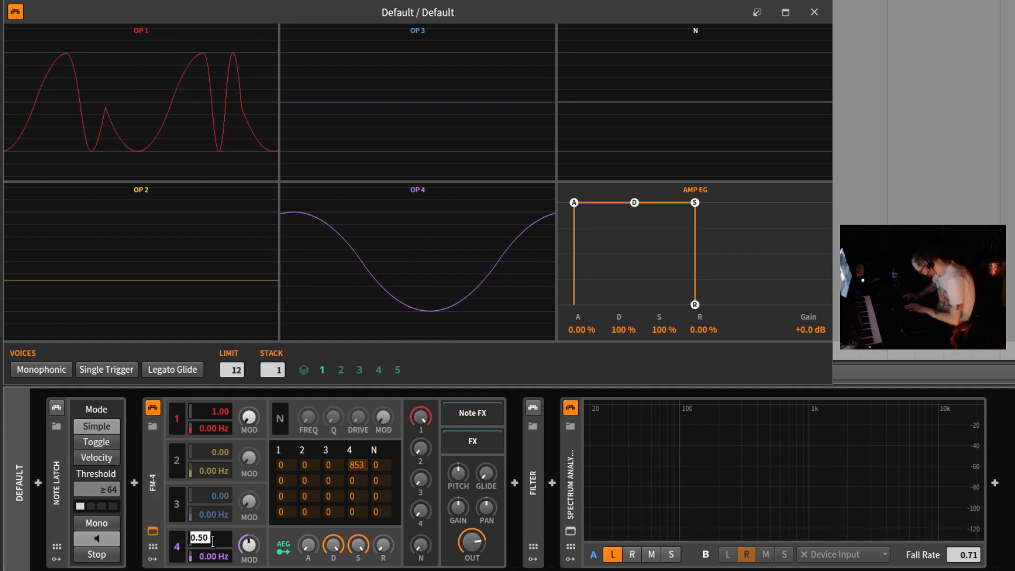
pyautogui.write('.25')
pyautogui.press('Return')
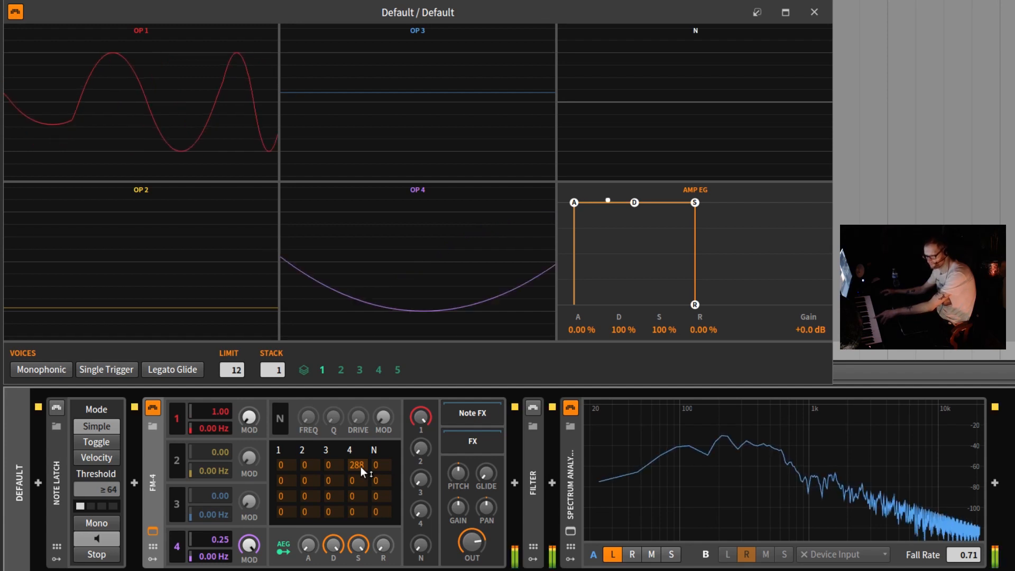
# - Sweep operator 4's modulation of operator 1 through 314 and 490, then bring the amount down to 73
pyautogui.moveTo(361, 466); pyautogui.dragTo(371, 439)
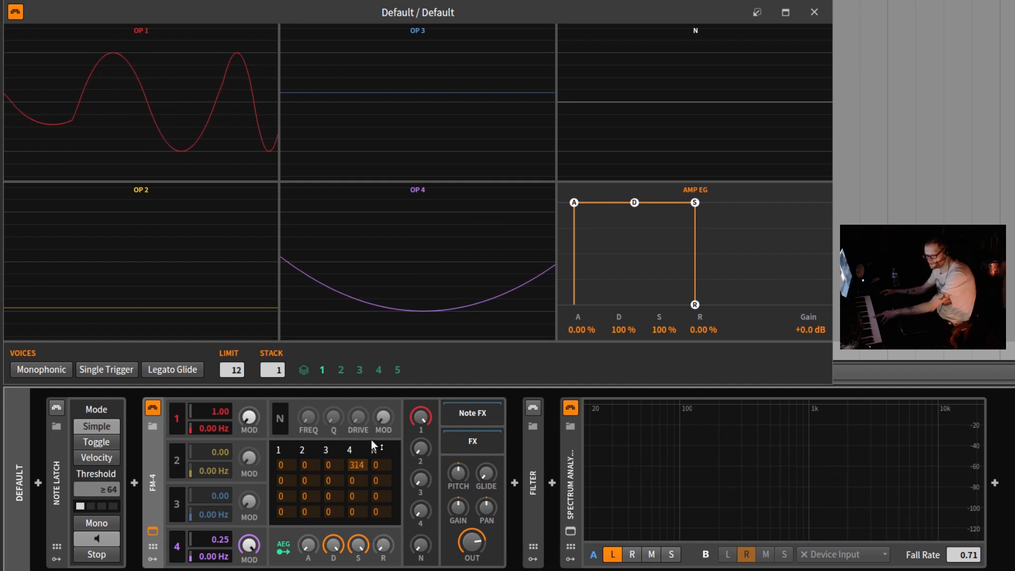
pyautogui.moveTo(376, 502); pyautogui.dragTo(364, 331)
pyautogui.moveTo(376, 503); pyautogui.dragTo(374, 294)
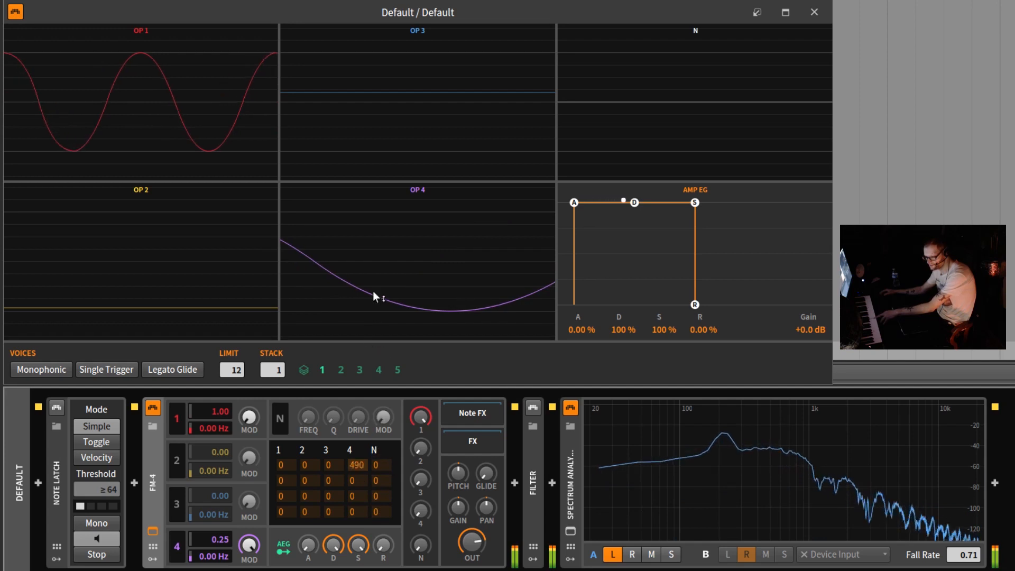
pyautogui.moveTo(381, 0); pyautogui.dragTo(448, 566)
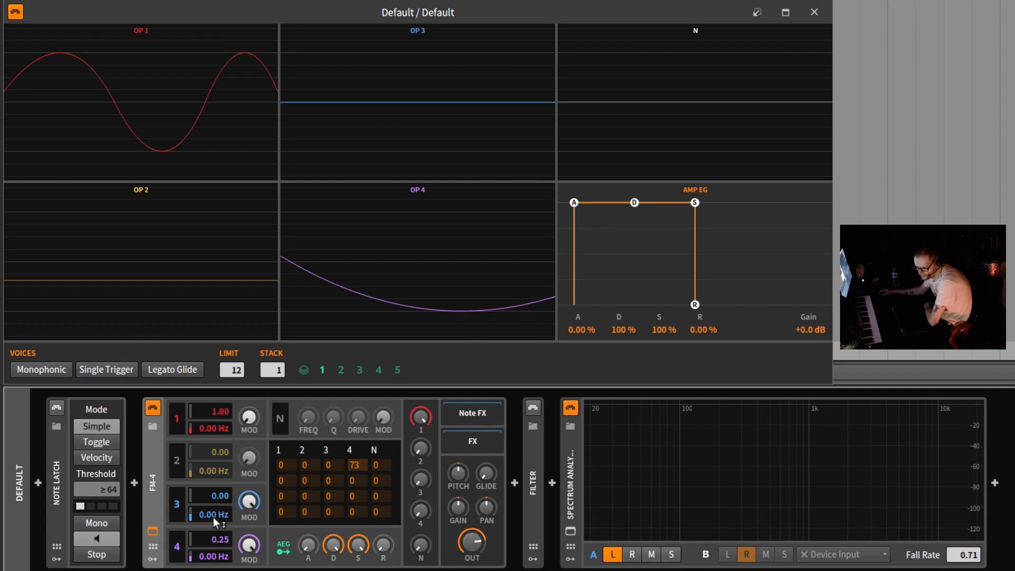
# - Set operator 3's frequency ratio to 2.00 and its modulation of operator 1 in the matrix to 127
pyautogui.doubleClick(227, 496)
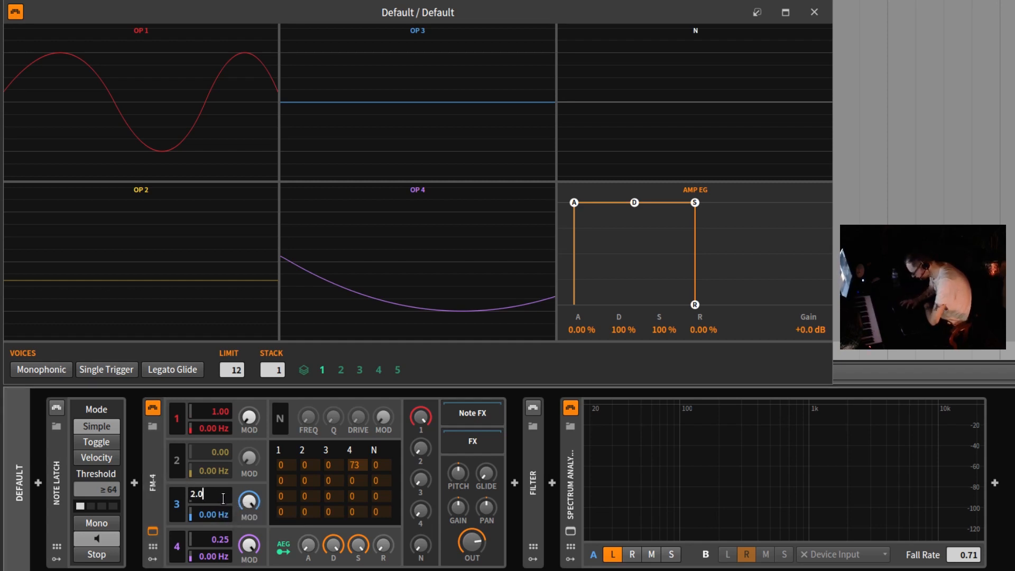
pyautogui.press('Return')
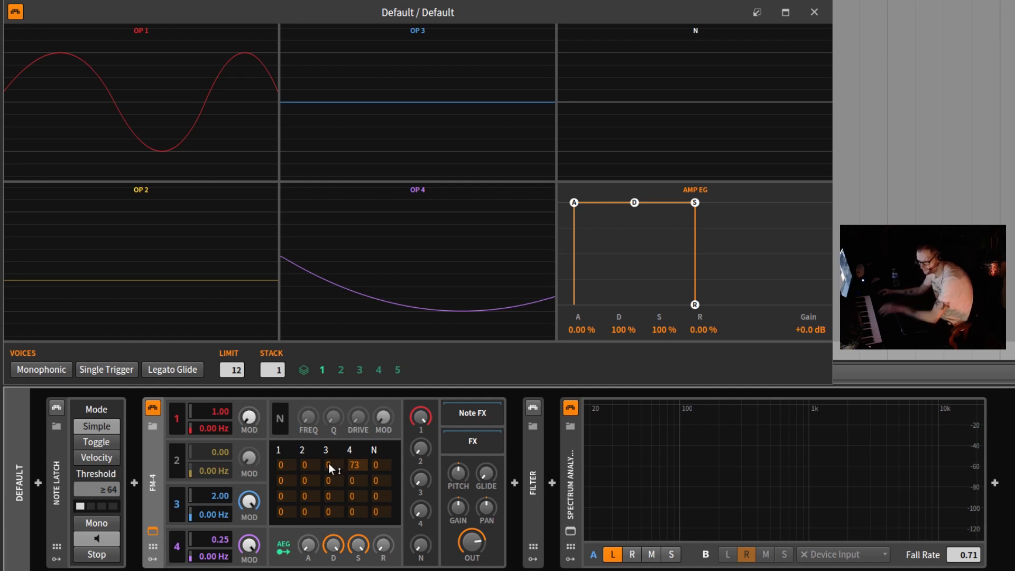
pyautogui.moveTo(328, 465); pyautogui.dragTo(328, 412)
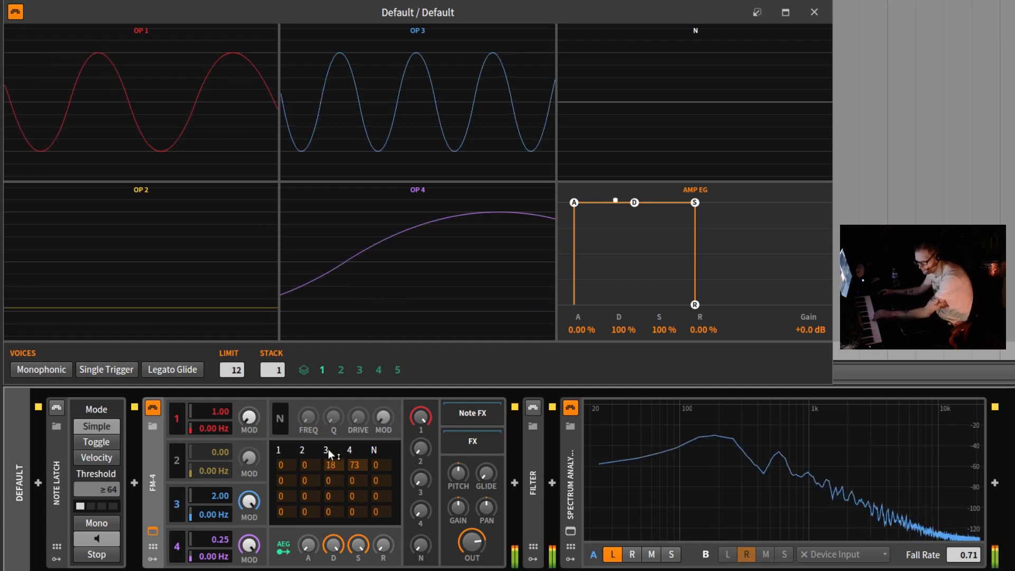
pyautogui.moveTo(319, 246); pyautogui.dragTo(347, 425)
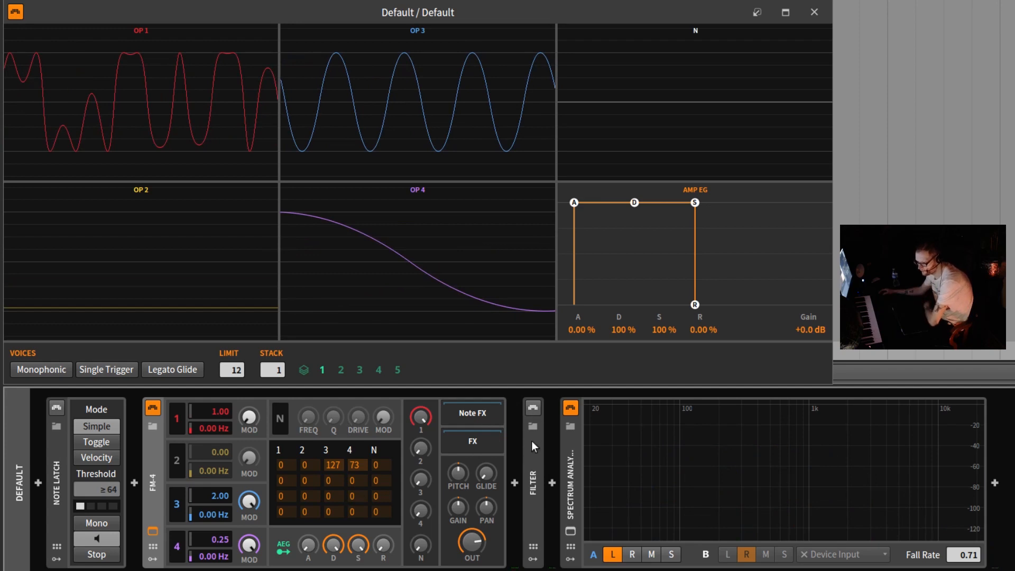
# - Expand the Filter device, and enable FM-4's noise generator with a higher drive
pyautogui.click(535, 454)
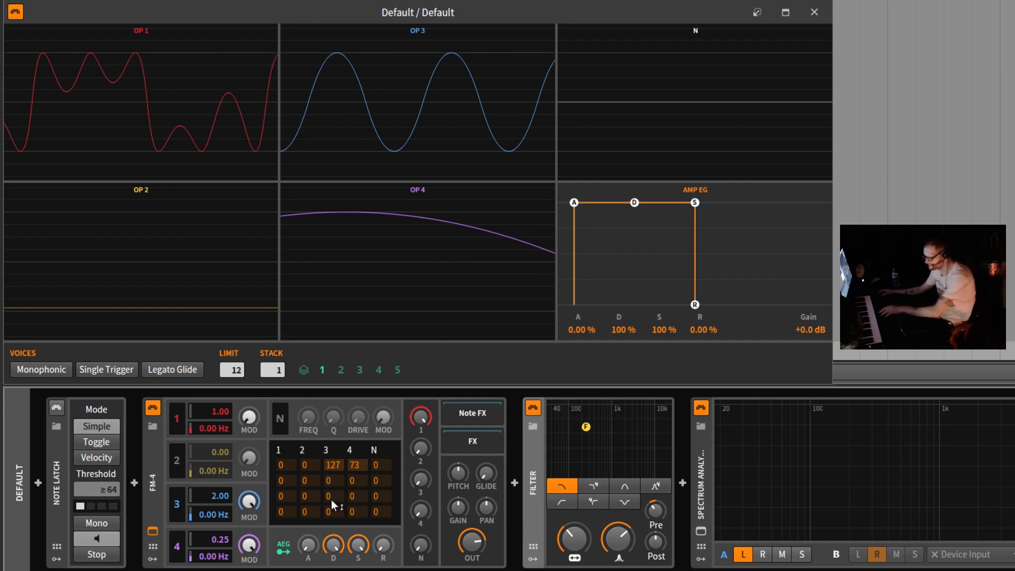
pyautogui.click(280, 418)
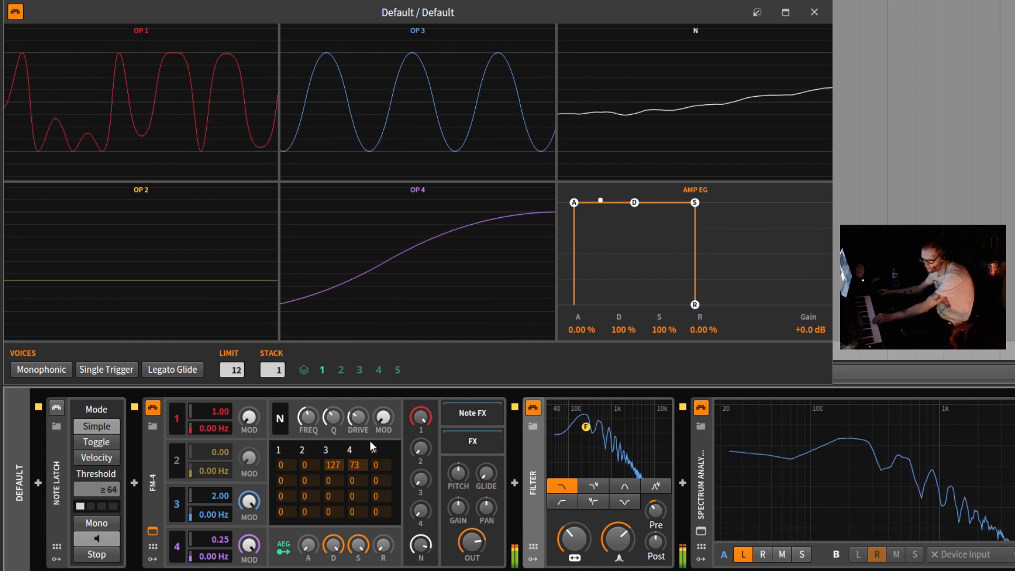
pyautogui.moveTo(362, 415); pyautogui.dragTo(361, 401)
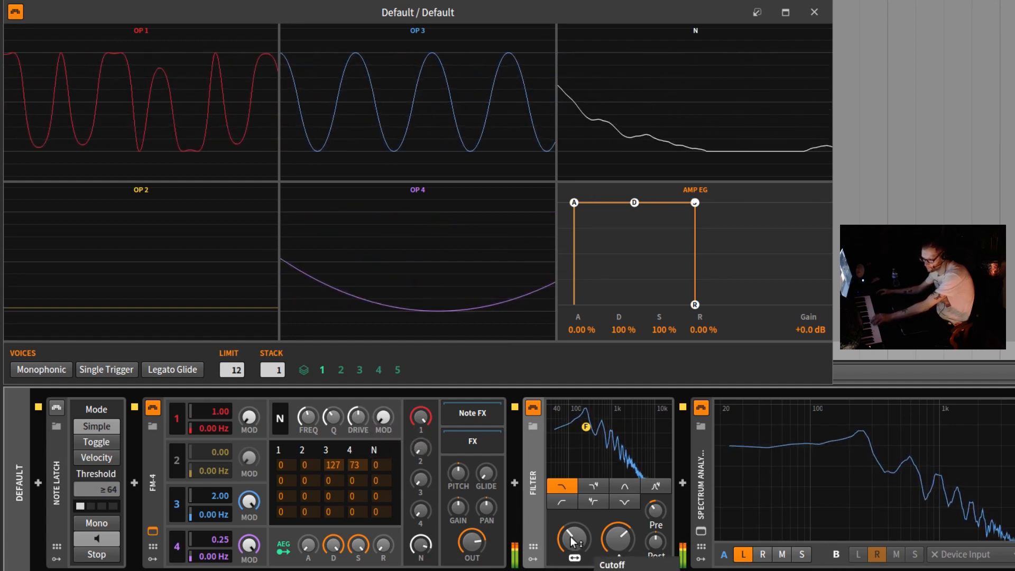
# - Raise the filter's cutoff and switch the filter to its band-pass mode
pyautogui.moveTo(572, 540); pyautogui.dragTo(572, 506)
pyautogui.click(624, 486)
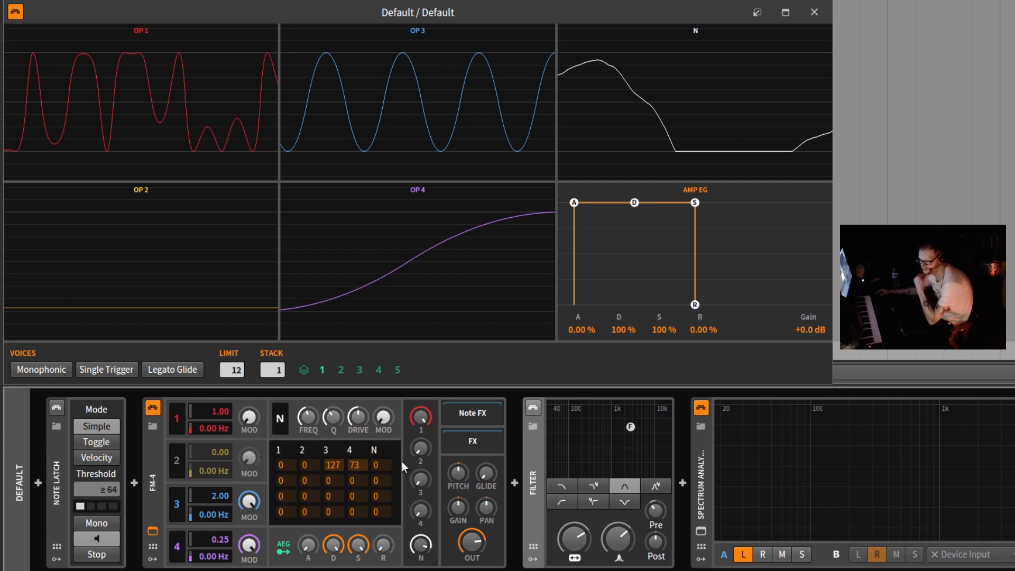
# - Enable operator 2 with a frequency ratio of 0.50 and turn its mix level up
pyautogui.moveTo(420, 452); pyautogui.dragTo(420, 439)
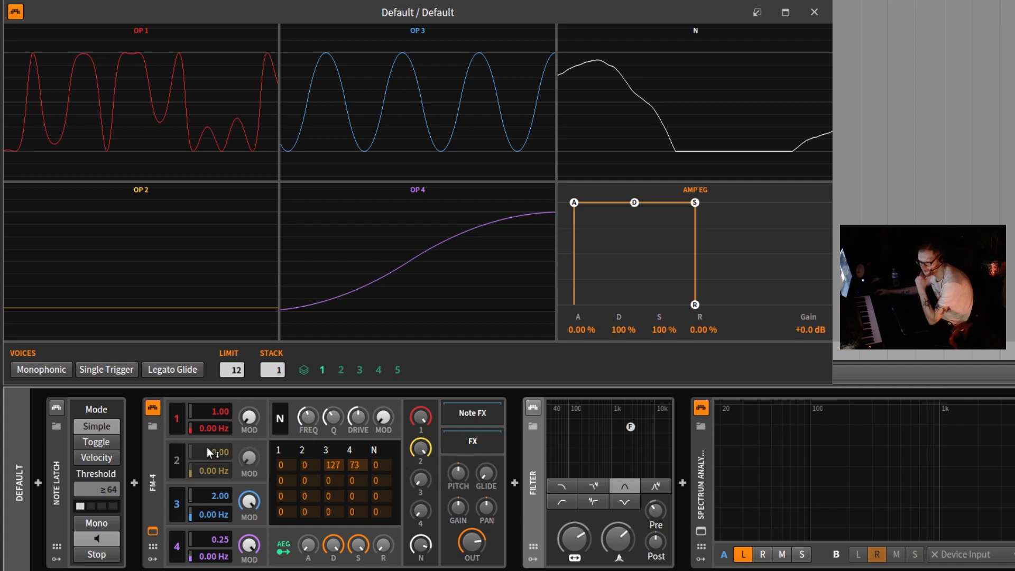
pyautogui.click(180, 456)
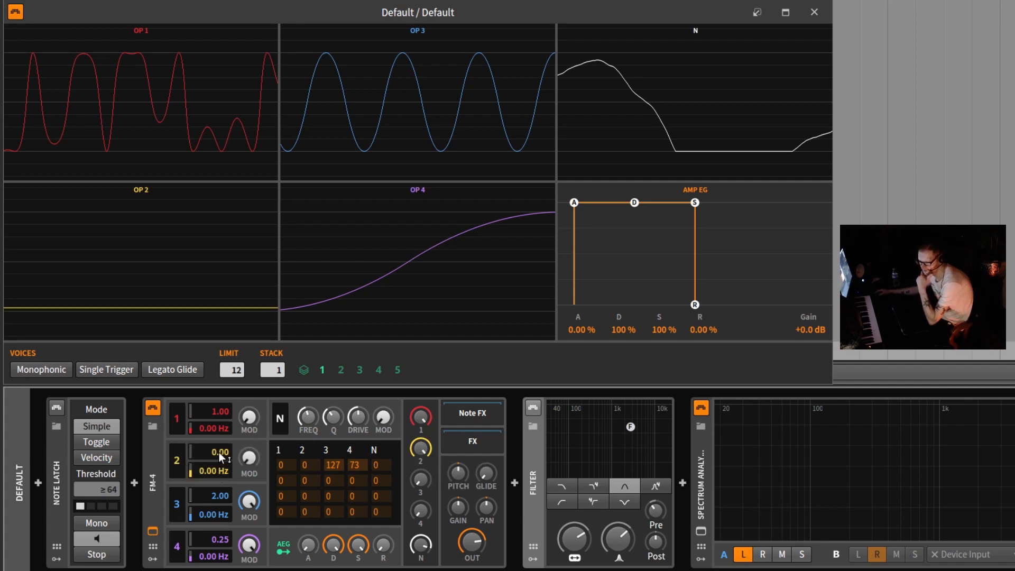
pyautogui.doubleClick(220, 453)
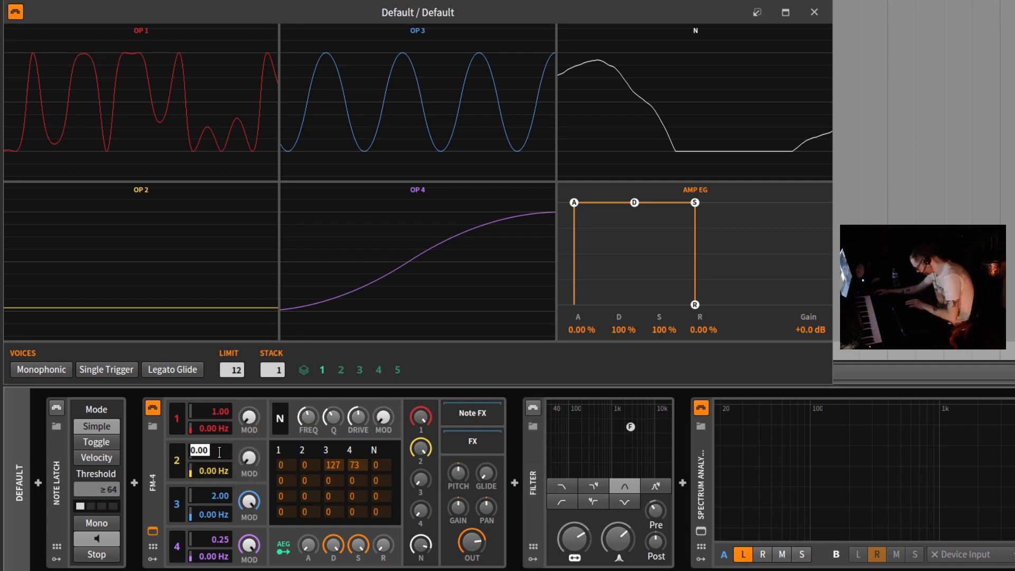
pyautogui.write('.50')
pyautogui.press('Return')
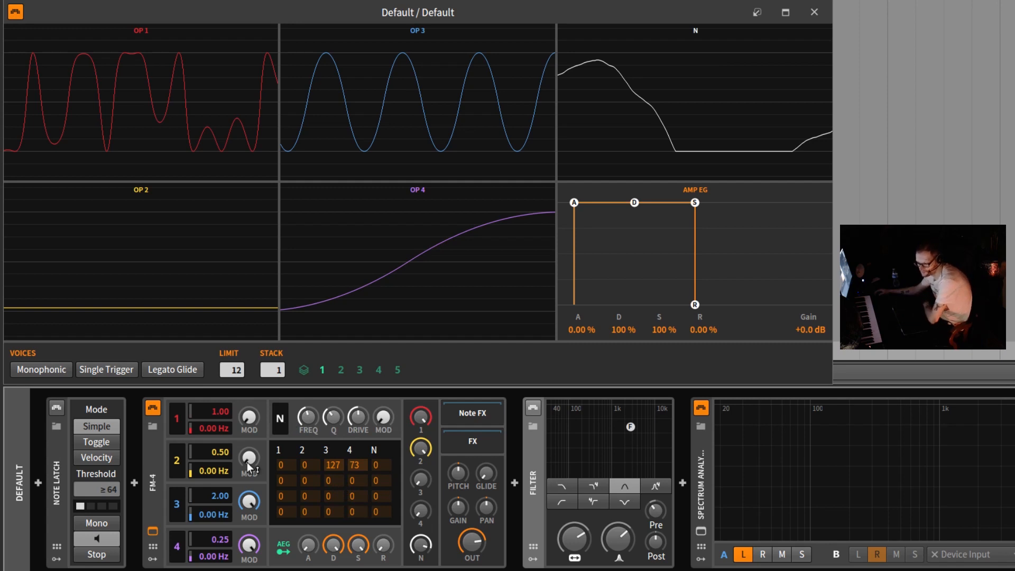
# - Raise the noise generator's modulation level and sweep its modulation of operator 2 through 43 and 202, settling at 49
pyautogui.moveTo(383, 417); pyautogui.dragTo(383, 407)
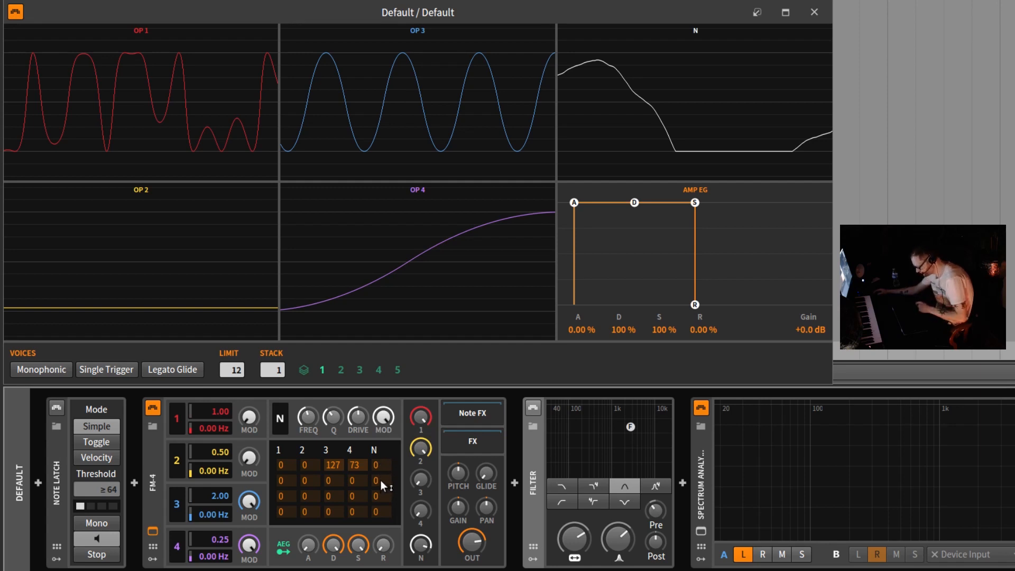
pyautogui.moveTo(379, 480); pyautogui.dragTo(380, 405)
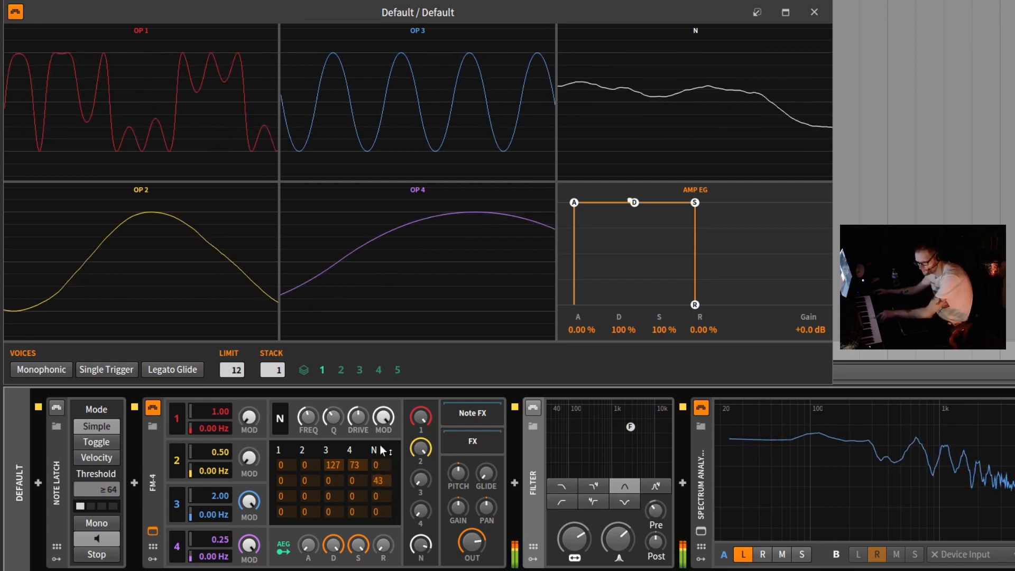
pyautogui.moveTo(369, 366); pyautogui.dragTo(388, 323)
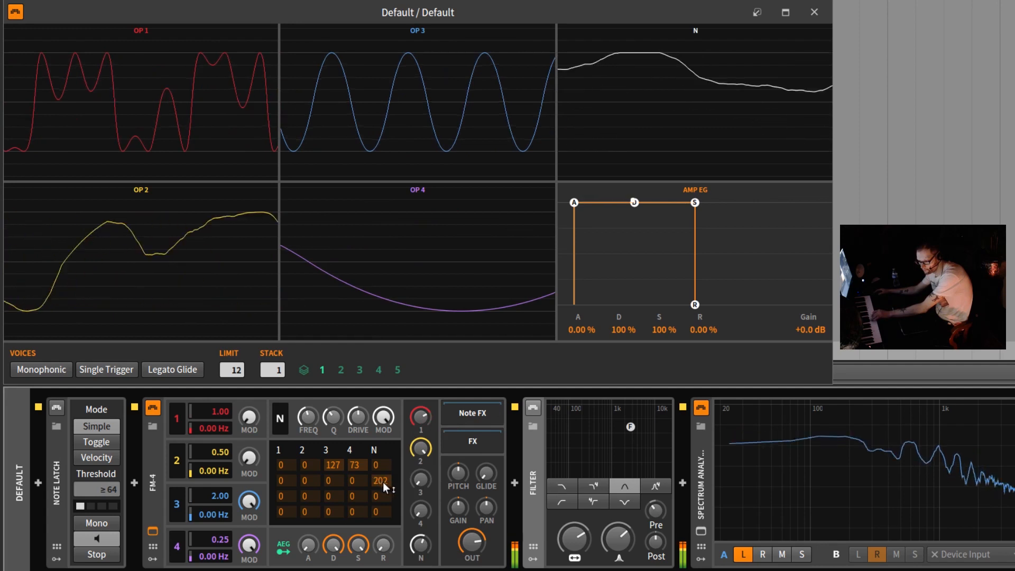
pyautogui.moveTo(380, 480); pyautogui.dragTo(413, 569)
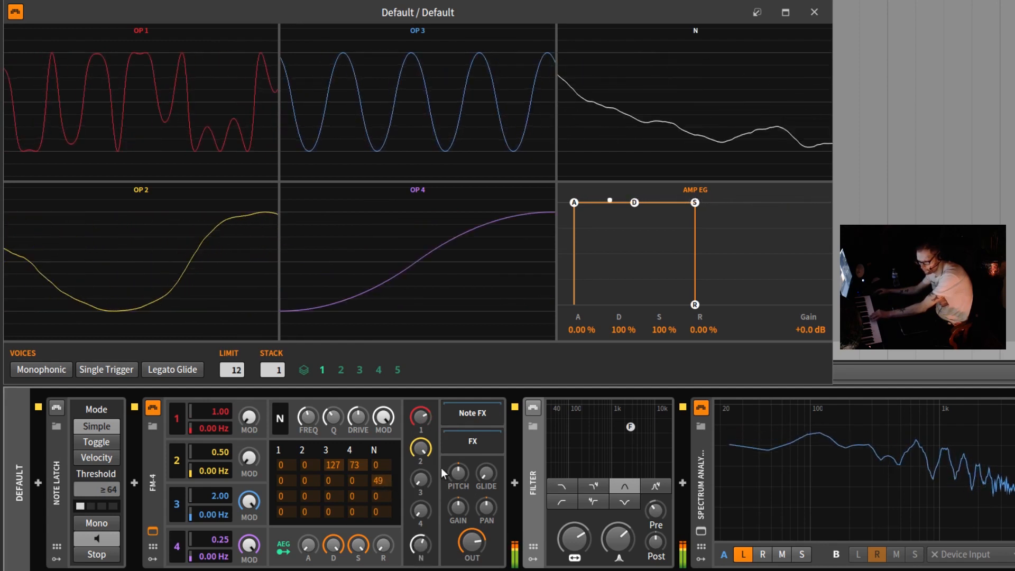
# - Lower operator 1's mix to -Inf dB, then bring it back up to a low level
pyautogui.moveTo(420, 414); pyautogui.dragTo(420, 465)
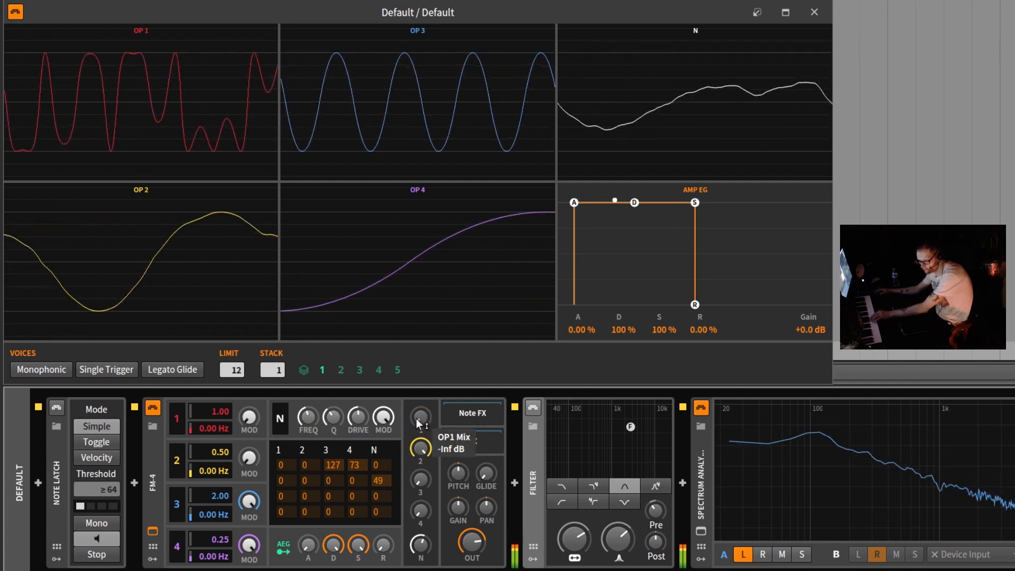
pyautogui.moveTo(416, 418); pyautogui.dragTo(416, 400)
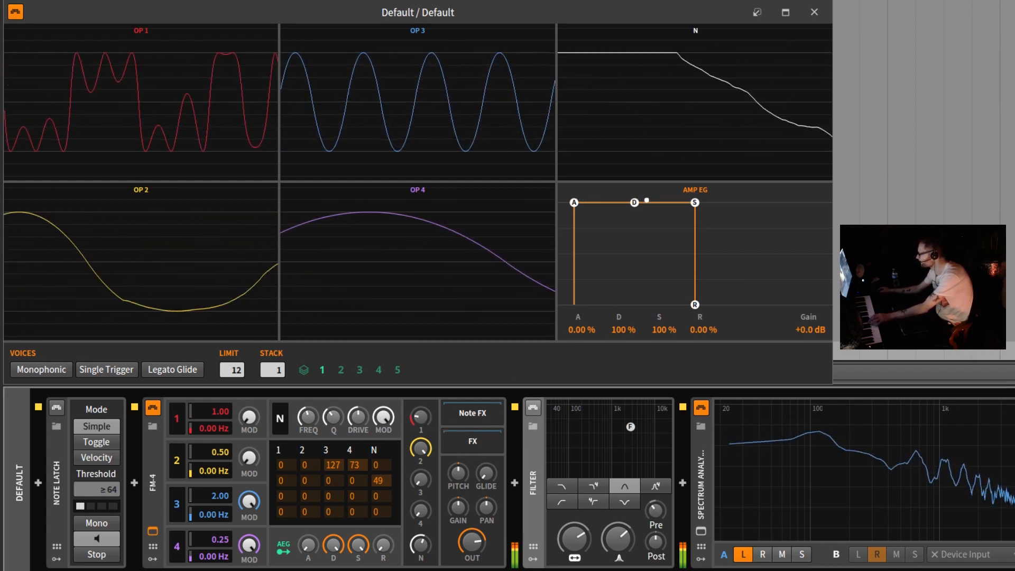
# - Bring the browser window with the La Plata West live train stream over the synth, then switch back to Bitwig Studio
pyautogui.moveTo(1014, 167); pyautogui.dragTo(810, 167)
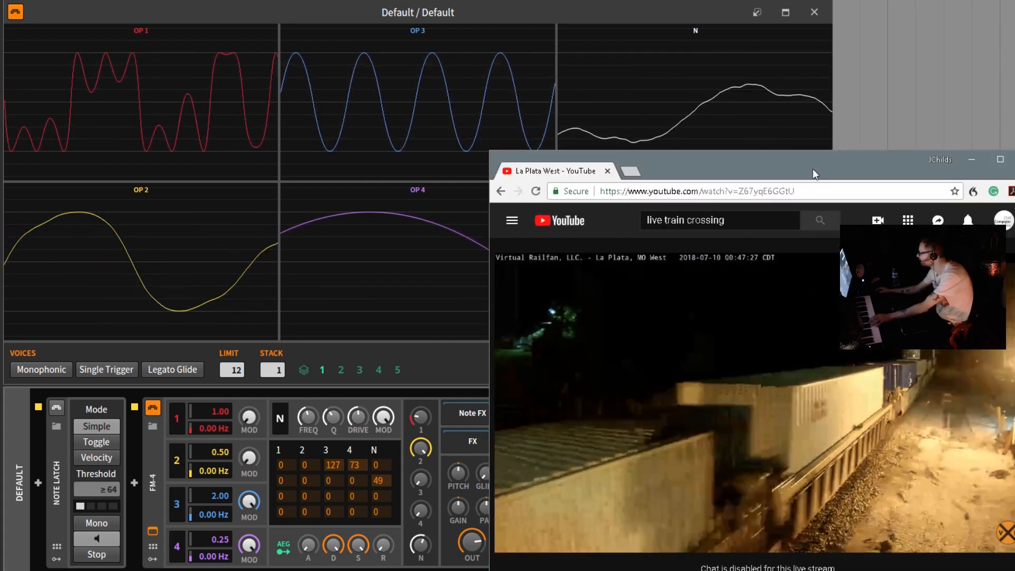
pyautogui.moveTo(692, 168); pyautogui.dragTo(466, 1)
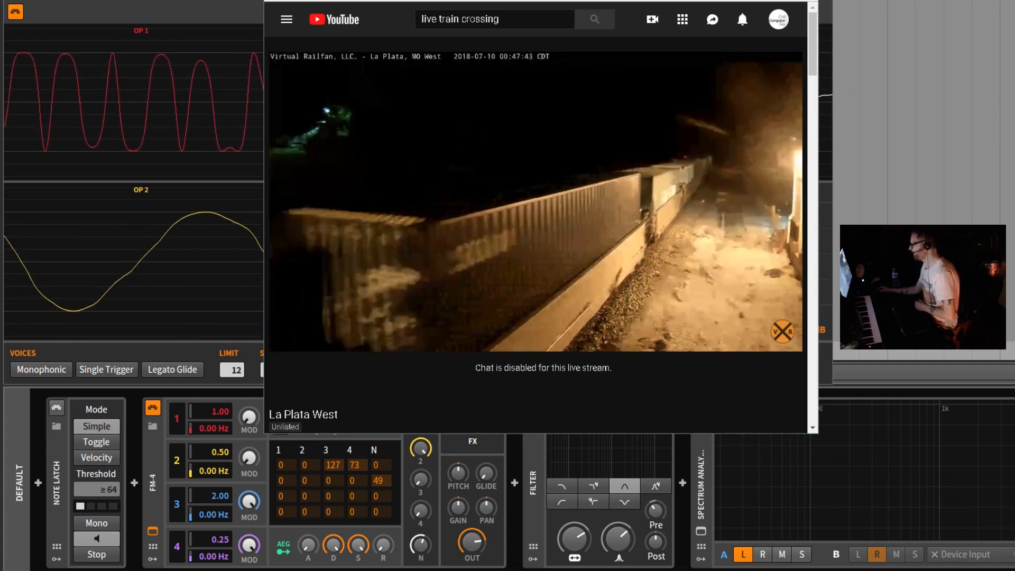
pyautogui.hotkey('alt', 'Tab')
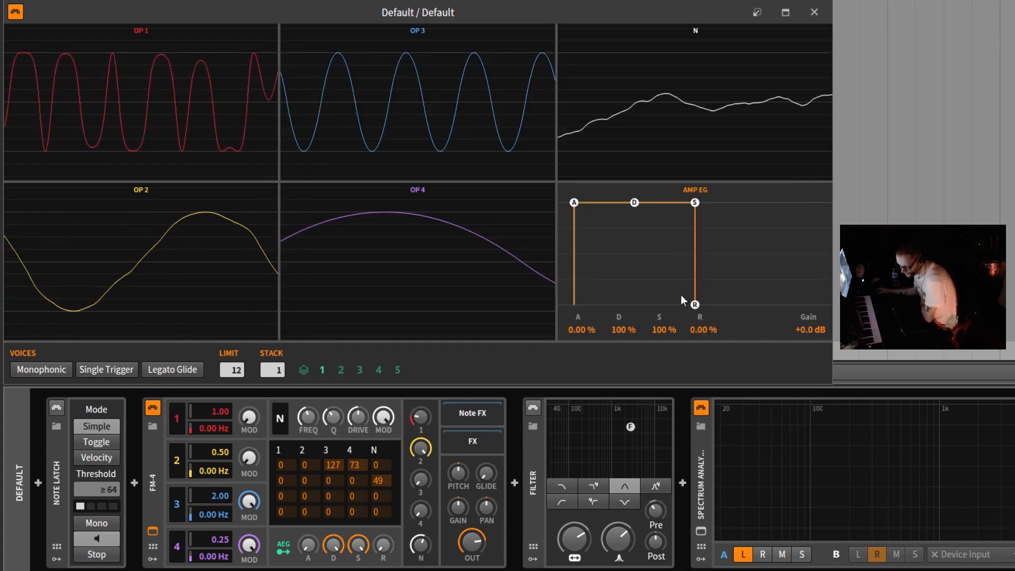
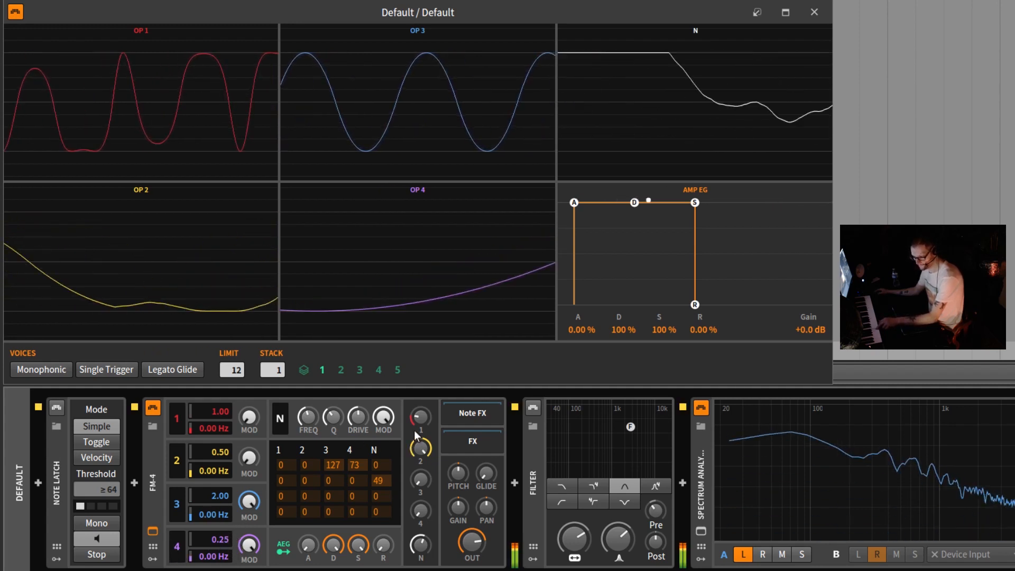
# - Raise operator 1's mix and toggle operators 3 and 4 off and on to compare how each modulates operator 1
pyautogui.moveTo(422, 417); pyautogui.dragTo(422, 402)
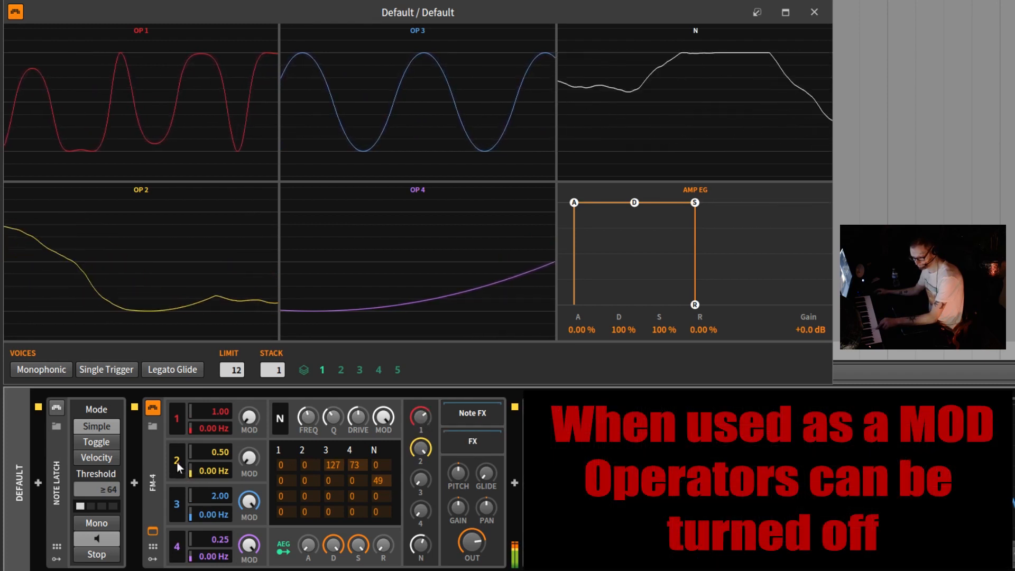
pyautogui.click(178, 505)
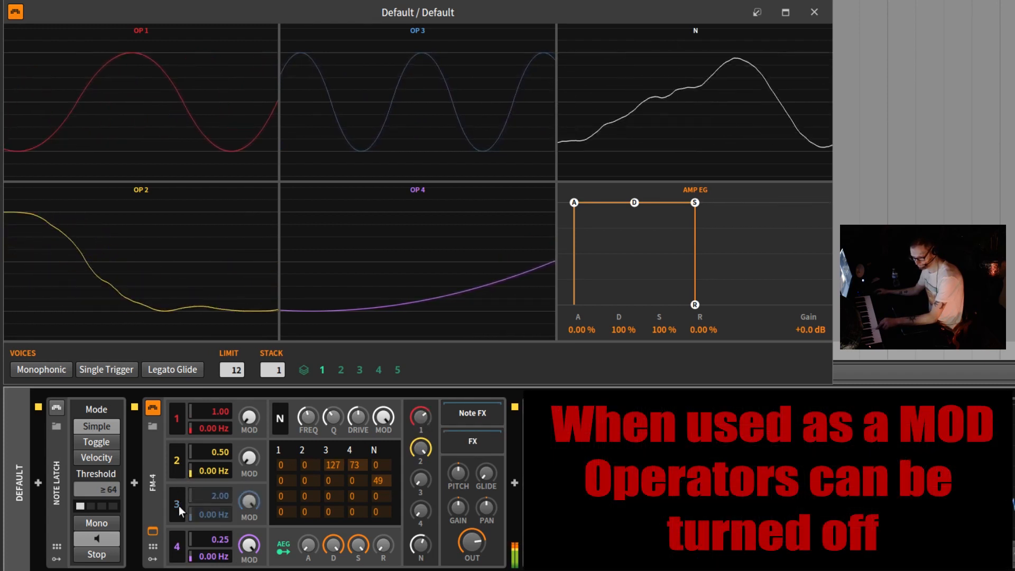
pyautogui.click(178, 548)
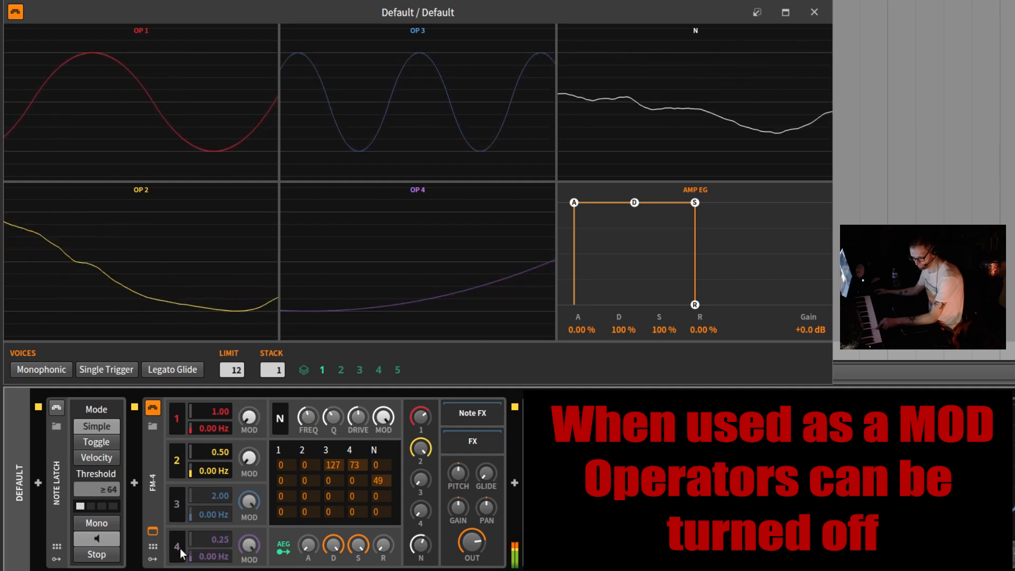
pyautogui.click(180, 548)
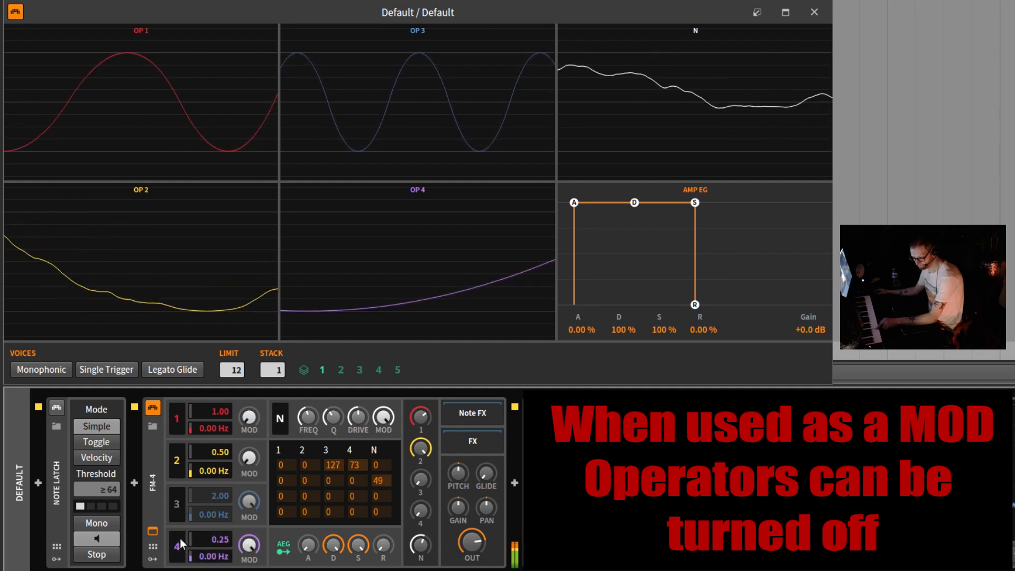
pyautogui.click(176, 504)
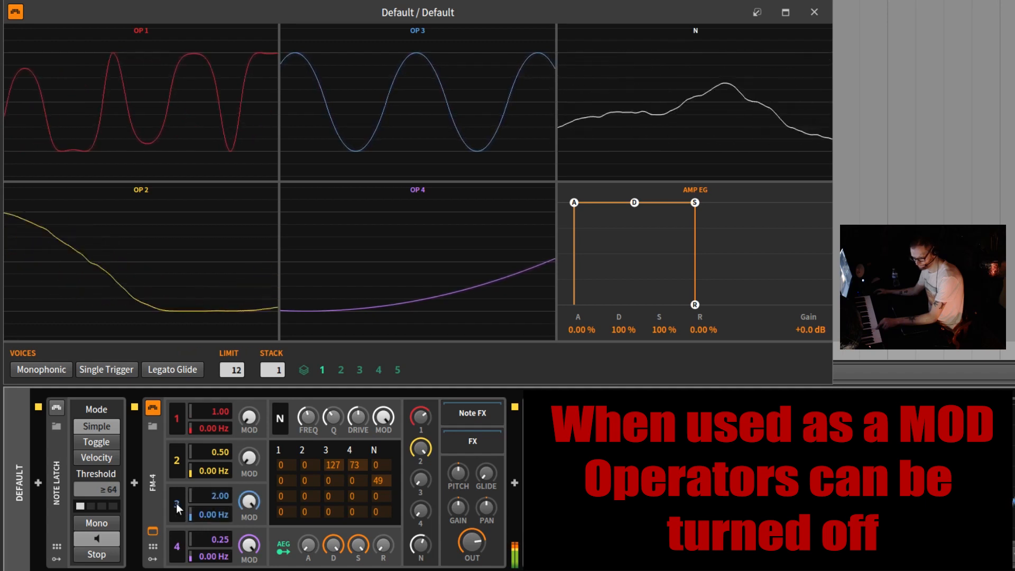
pyautogui.click(176, 503)
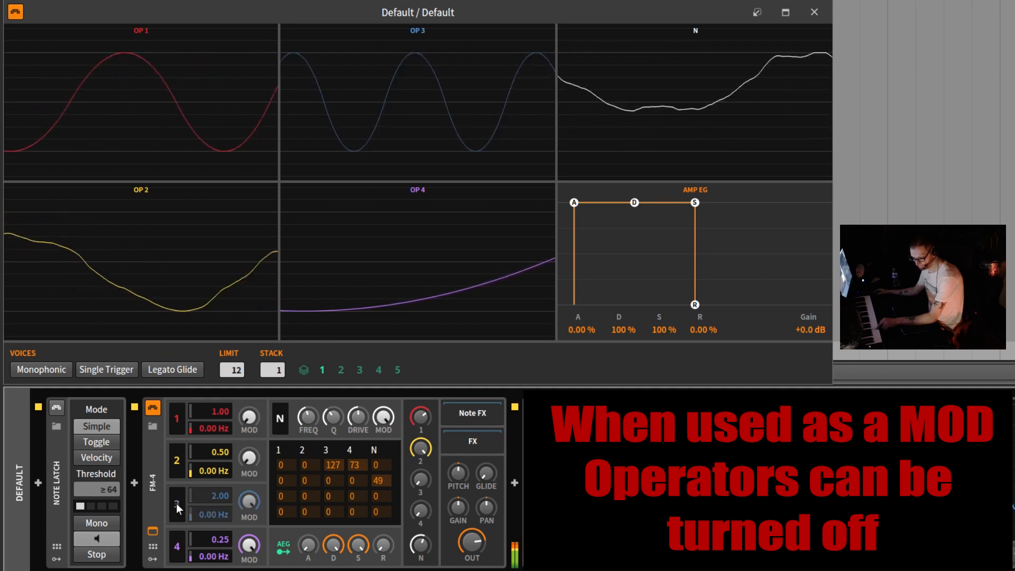
pyautogui.click(177, 503)
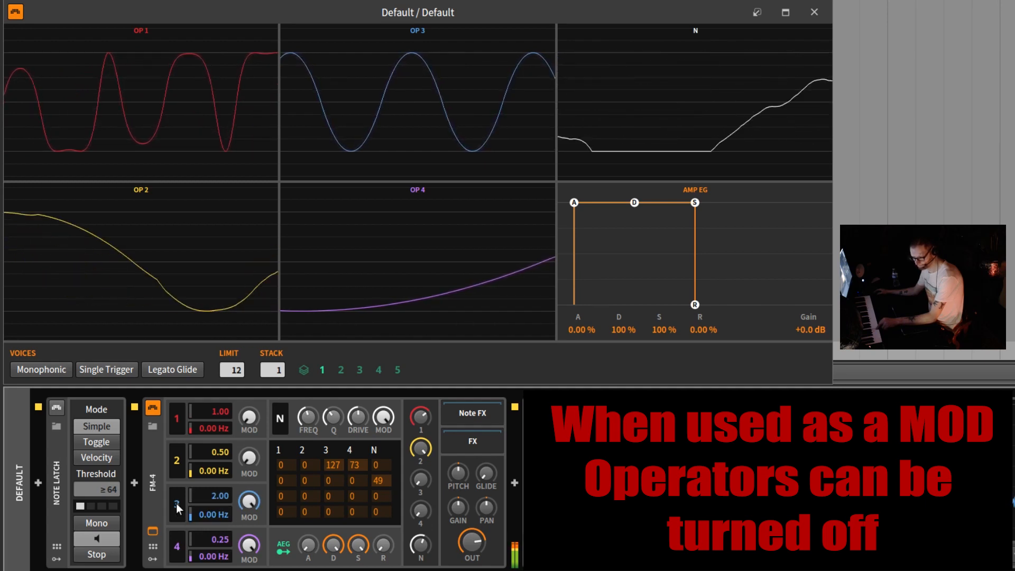
pyautogui.click(176, 503)
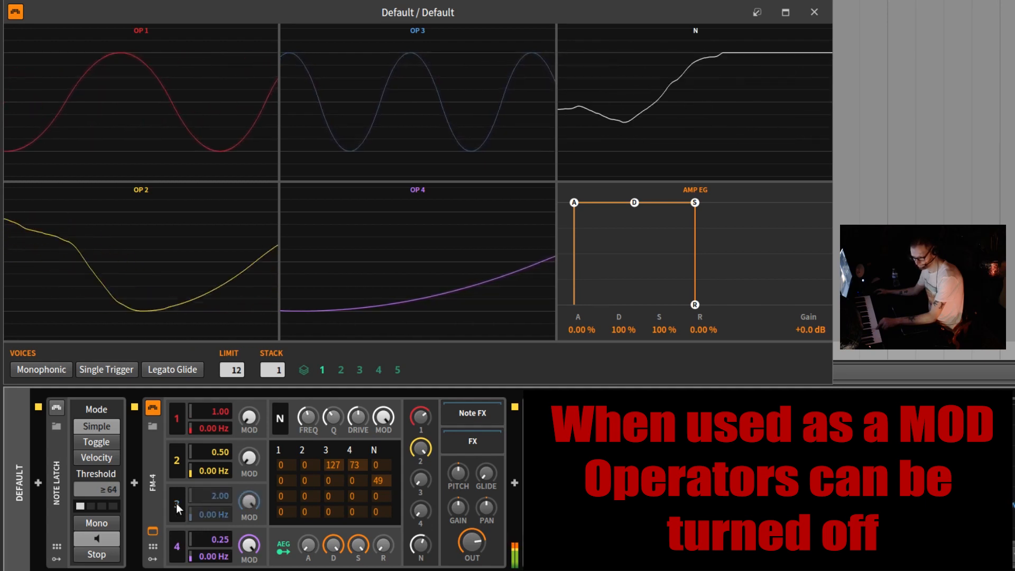
pyautogui.click(177, 504)
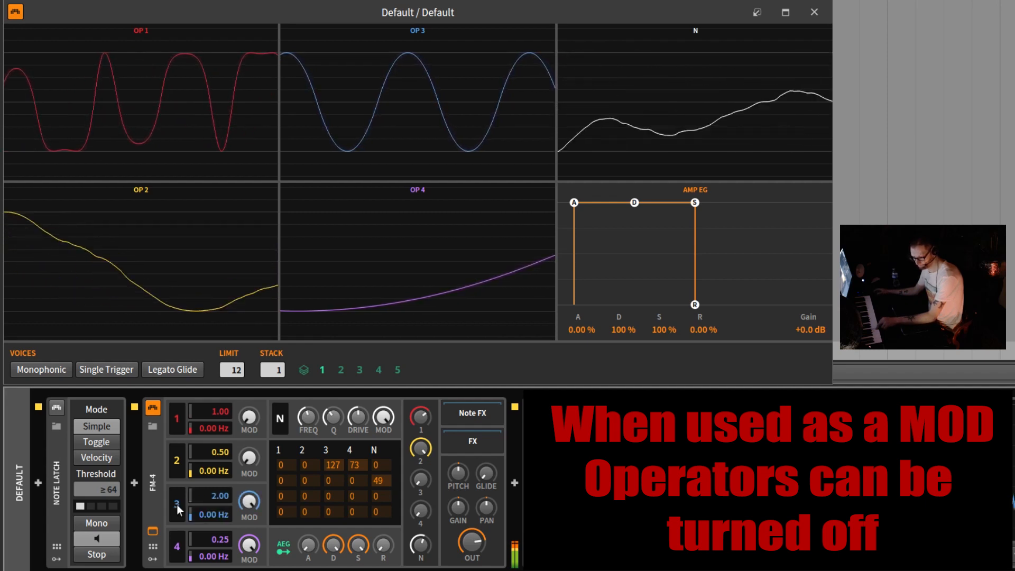
pyautogui.moveTo(249, 500); pyautogui.dragTo(249, 455)
pyautogui.click(177, 508)
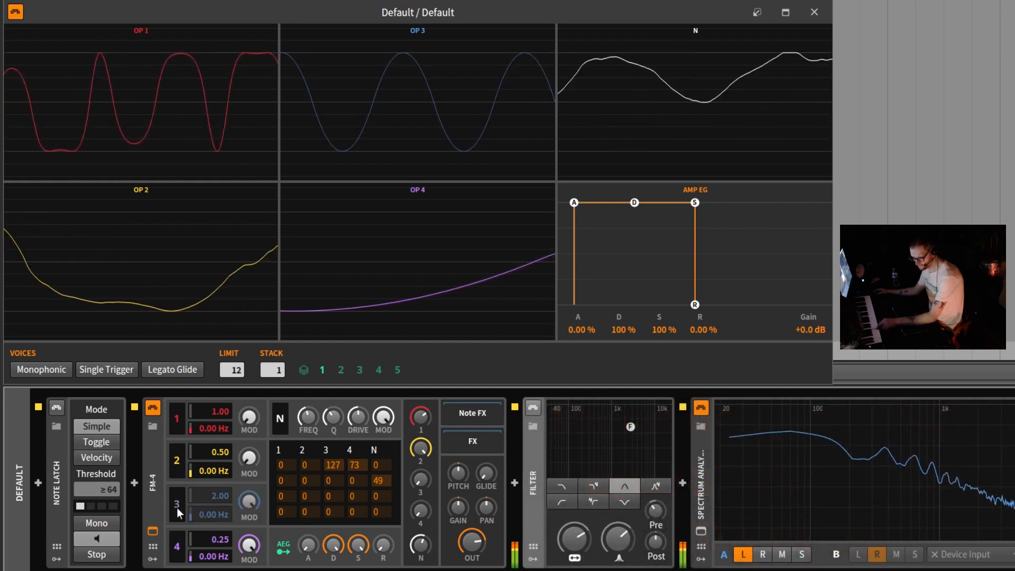
pyautogui.click(177, 508)
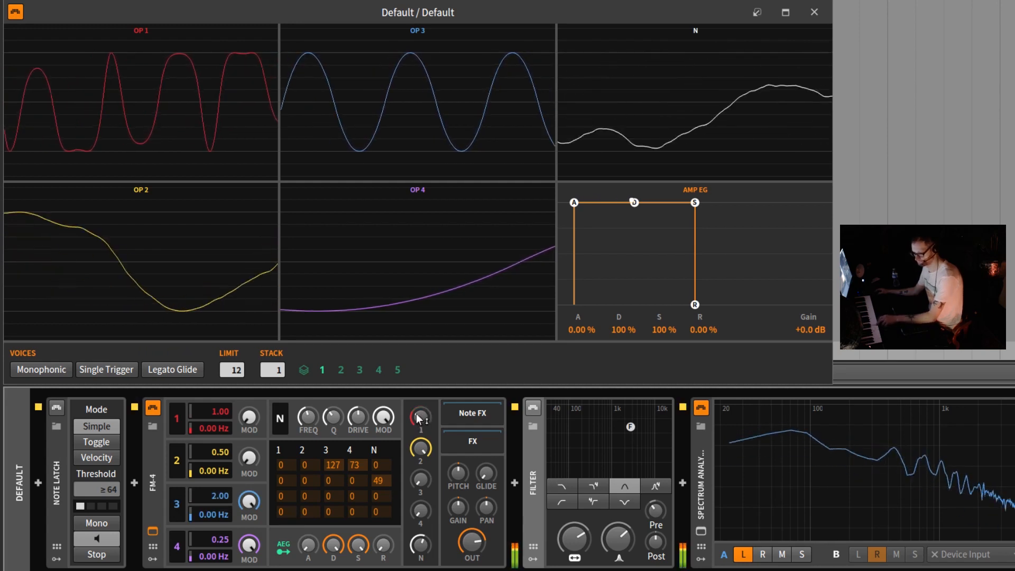
# - Lower operator 1's mix to about -10.8 dB and raise its modulation level to maximum
pyautogui.moveTo(415, 411)
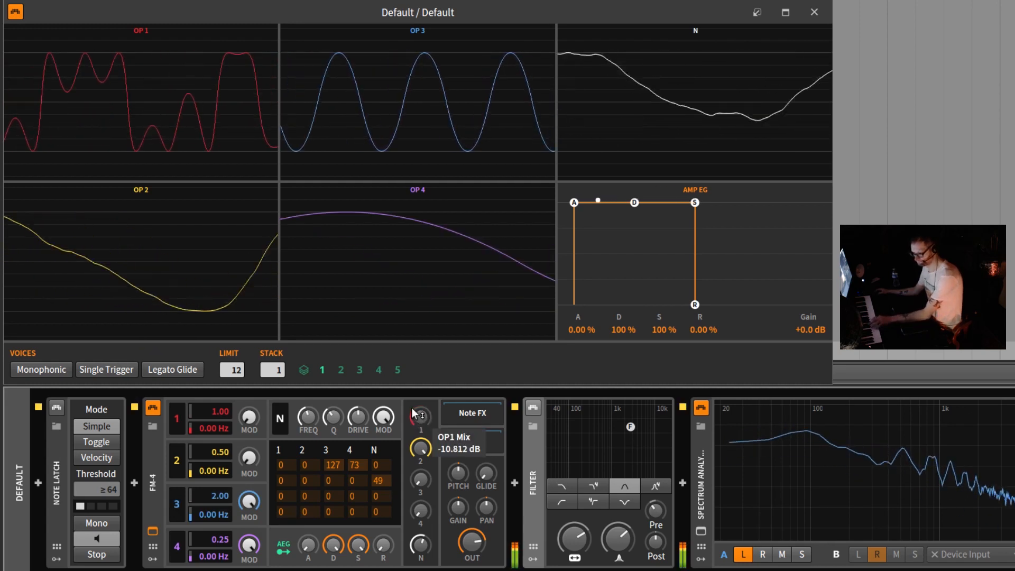
pyautogui.moveTo(249, 420); pyautogui.dragTo(249, 370)
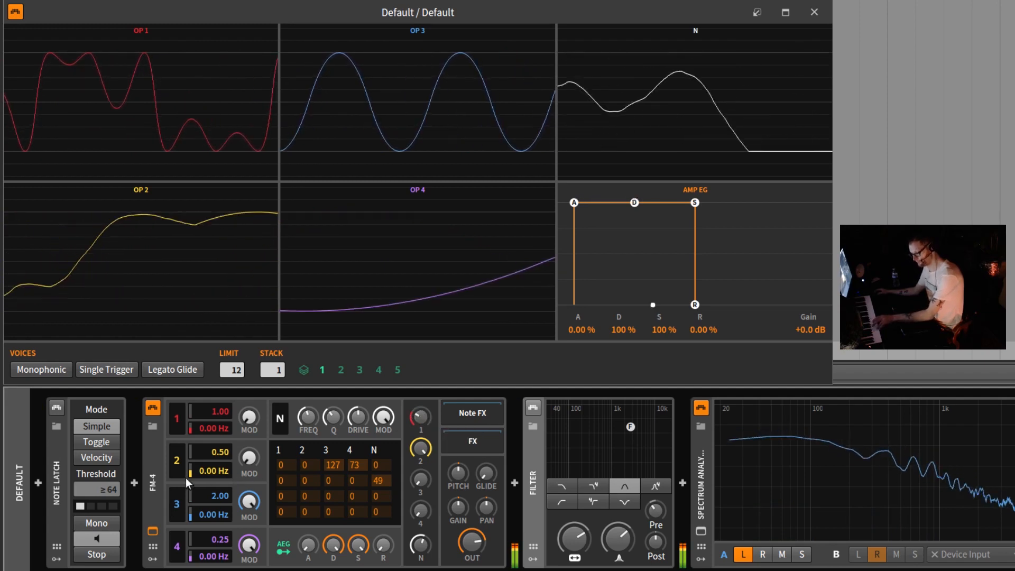
pyautogui.click(150, 505)
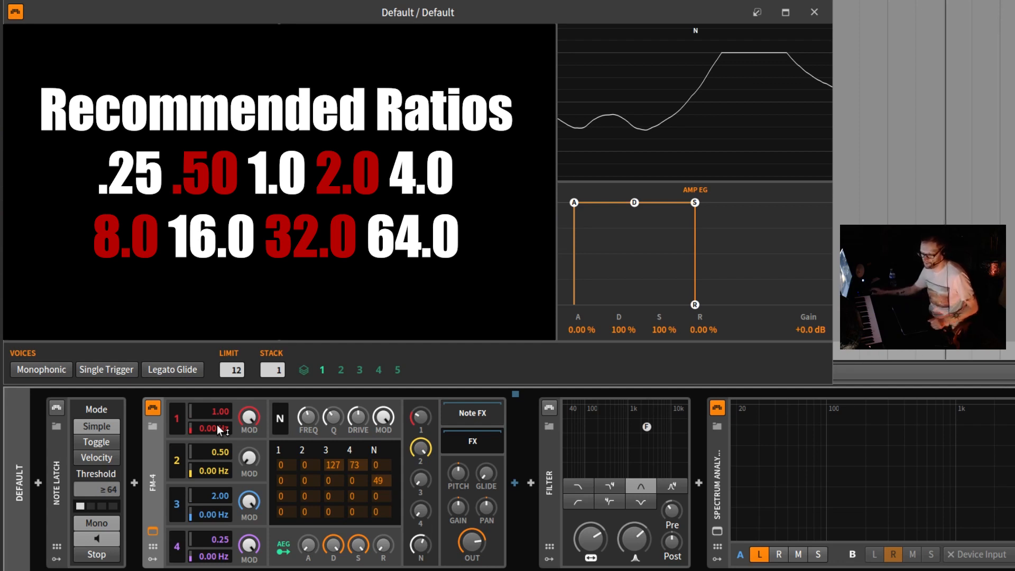
# - Raise operator 1's frequency ratio to 4.14 and its frequency offset to 12.4 Hz
pyautogui.moveTo(214, 428); pyautogui.dragTo(223, 395)
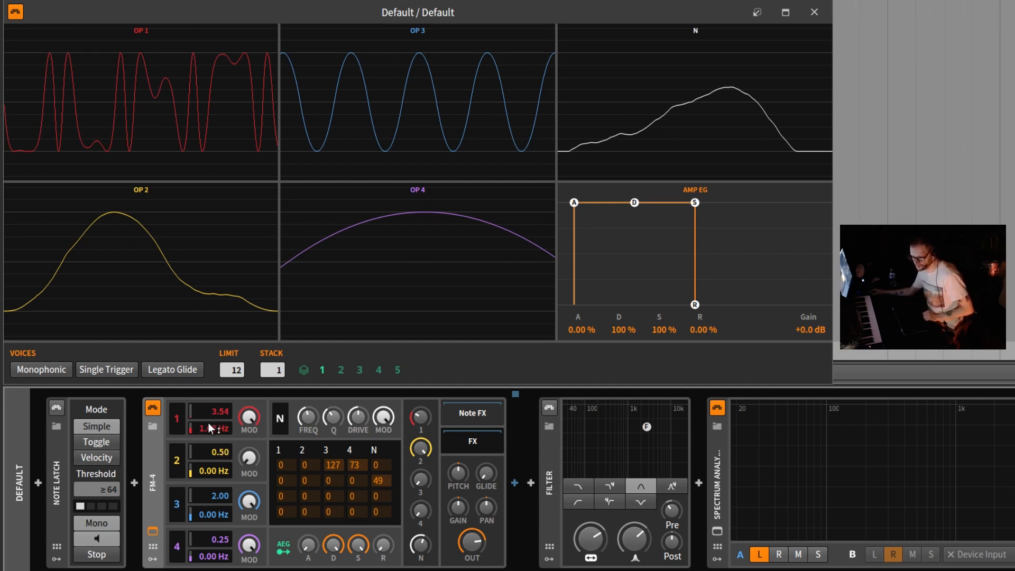
pyautogui.moveTo(208, 426); pyautogui.dragTo(227, 403)
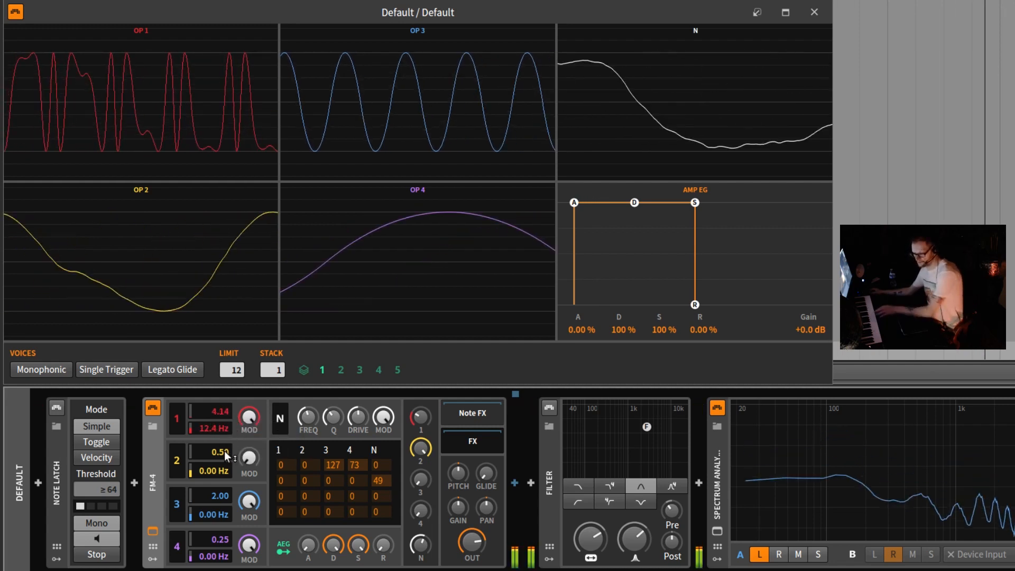
# - Reset operator 1's frequency offset to 0 Hz and its ratio to 1.00
pyautogui.doubleClick(211, 427)
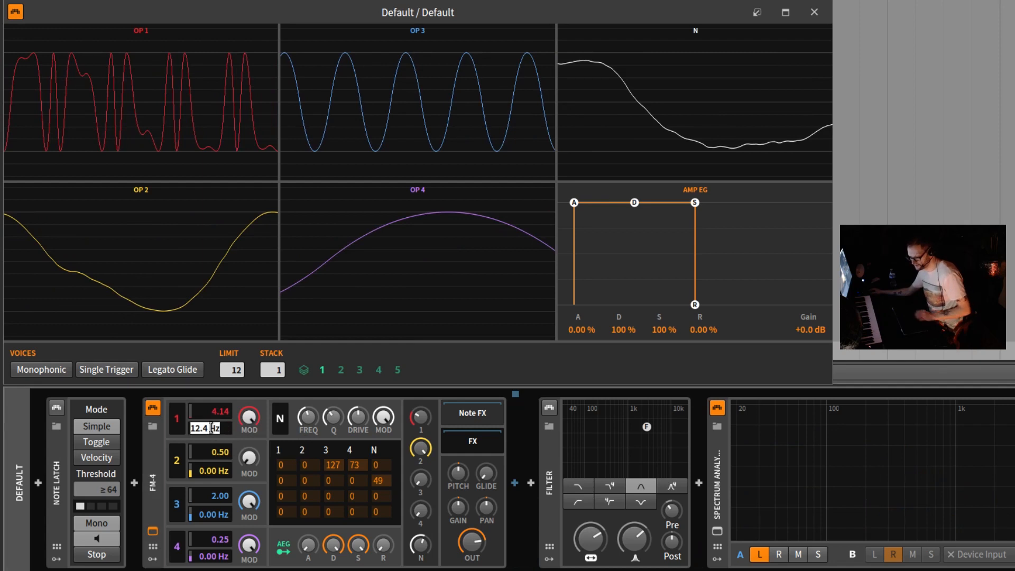
pyautogui.write('0')
pyautogui.press('Return')
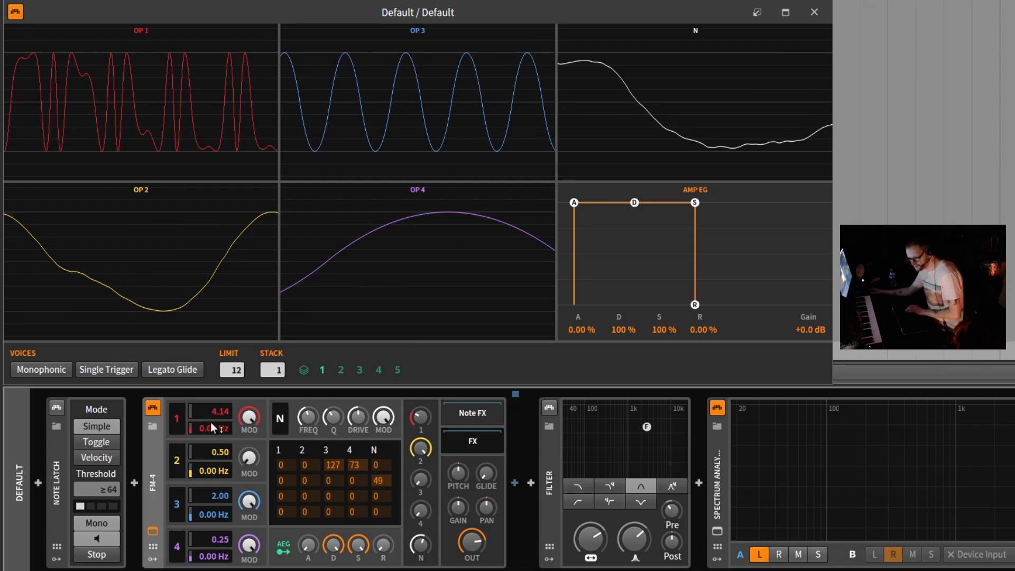
pyautogui.doubleClick(220, 410)
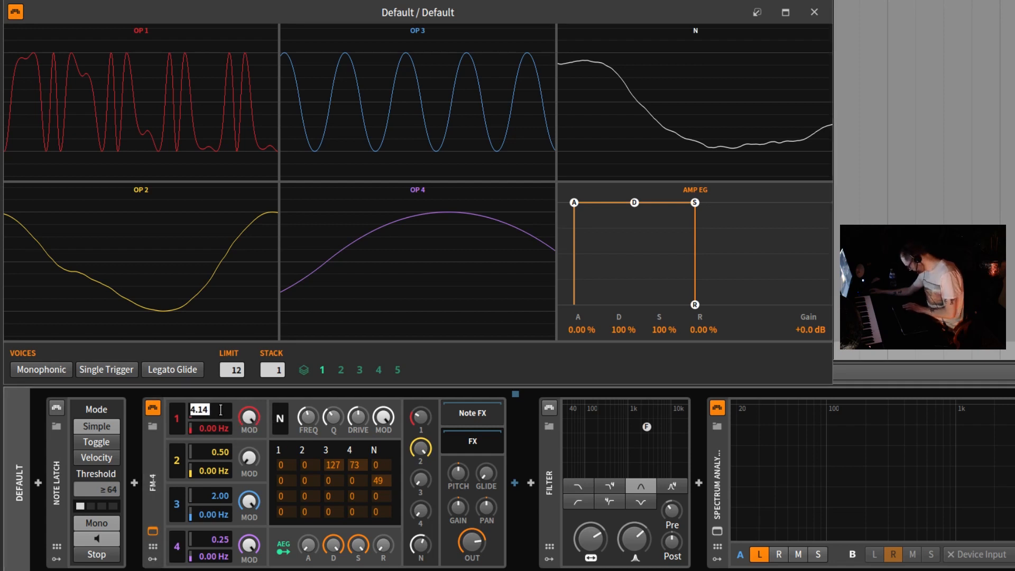
pyautogui.write('1')
pyautogui.press('Return')
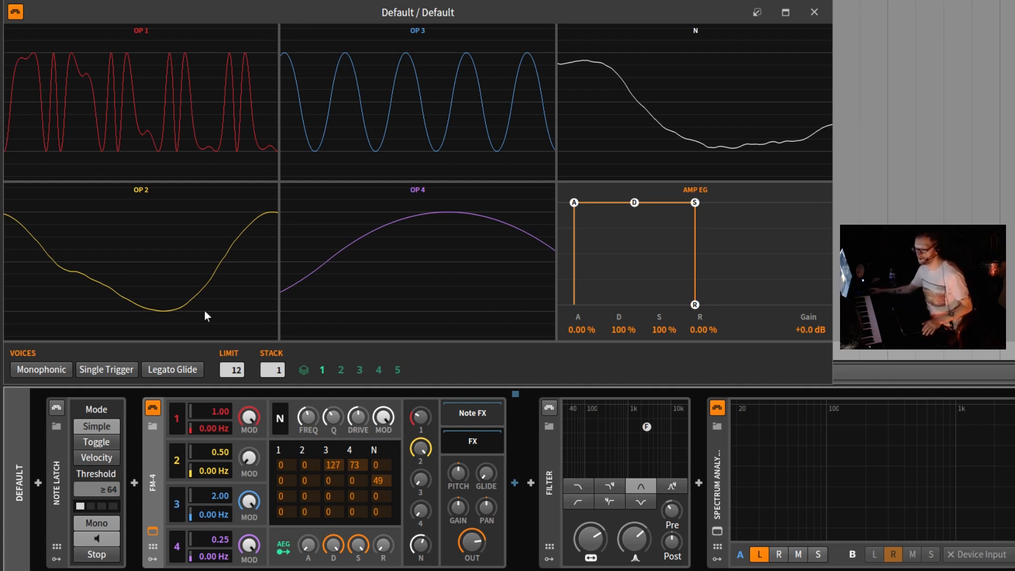
pyautogui.moveTo(251, 416)
pyautogui.mouseDown()
pyautogui.moveTo(251, 476)
pyautogui.moveTo(251, 417)
pyautogui.mouseUp()
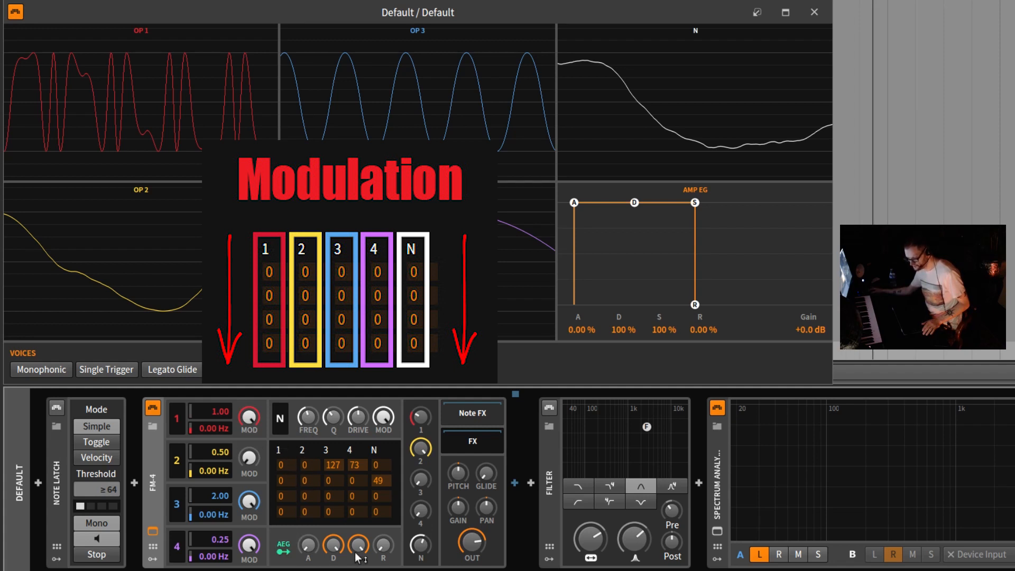
pyautogui.moveTo(248, 419)
pyautogui.mouseDown()
pyautogui.moveTo(249, 462)
pyautogui.moveTo(248, 418)
pyautogui.mouseUp()
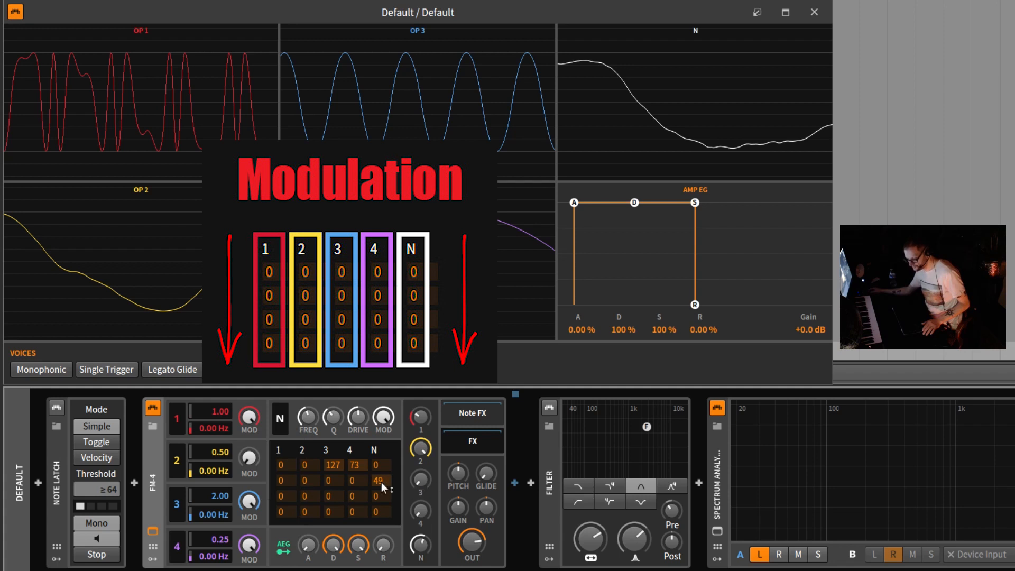